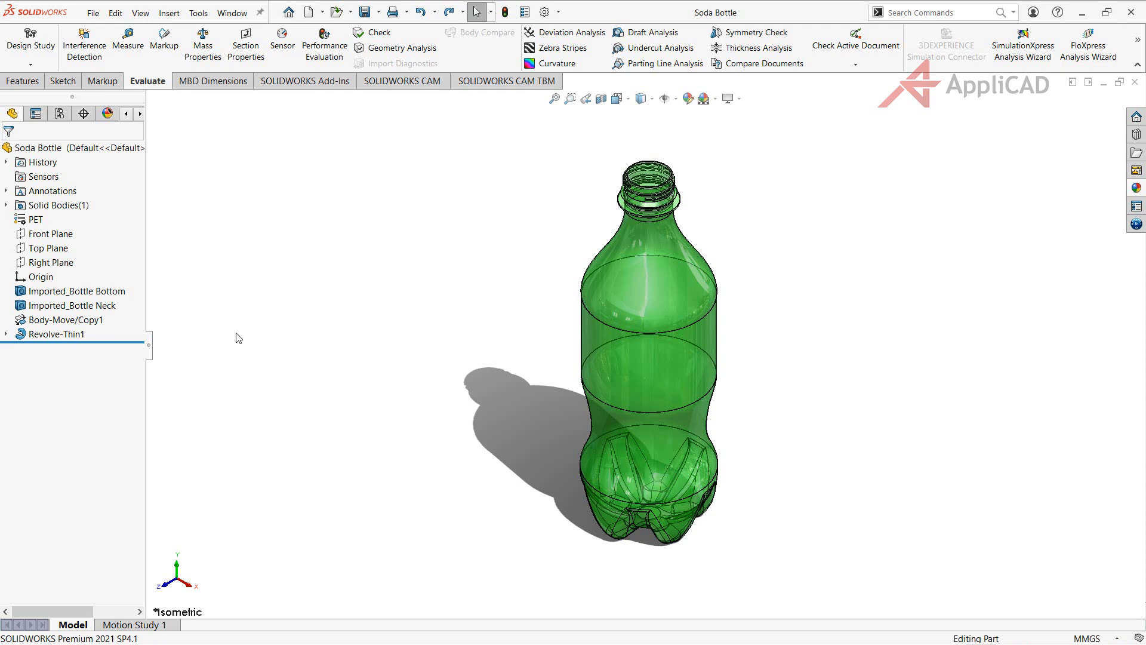
# Step: Check the mass of the empty soda bottle in its mass properties
pyautogui.click(13, 82)
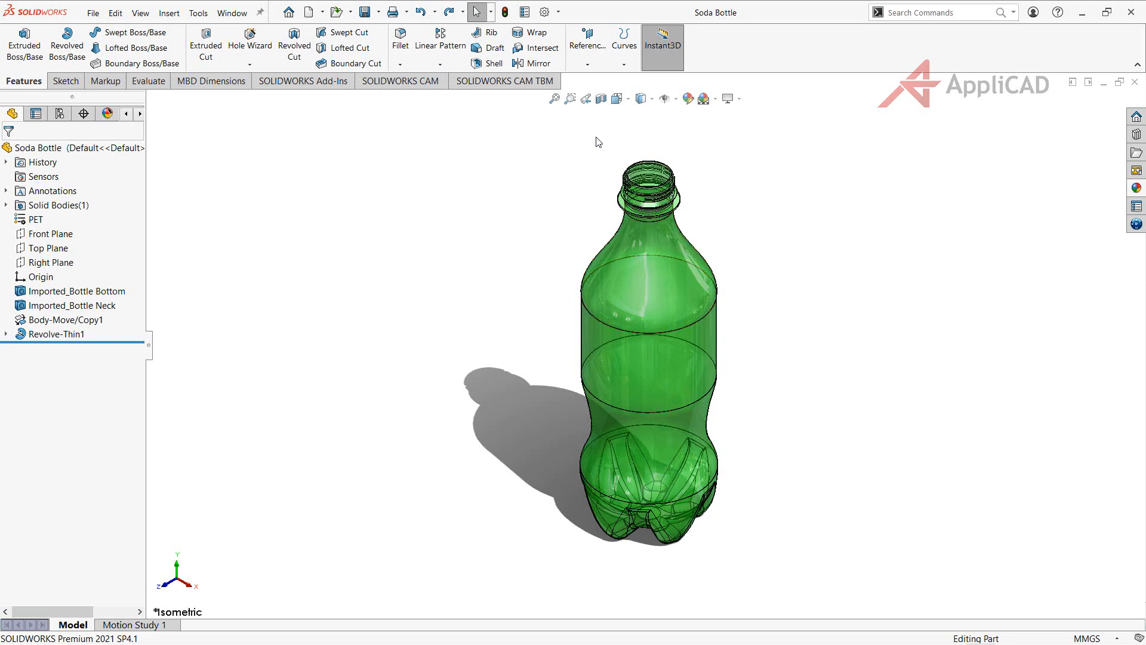
pyautogui.click(148, 84)
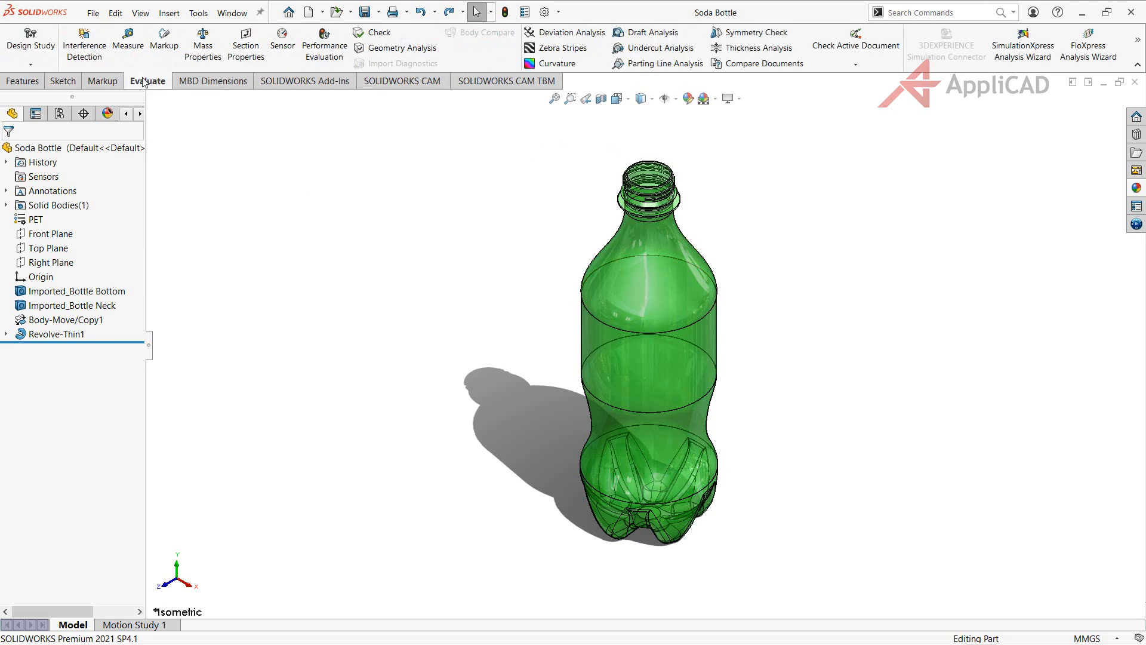
pyautogui.click(203, 54)
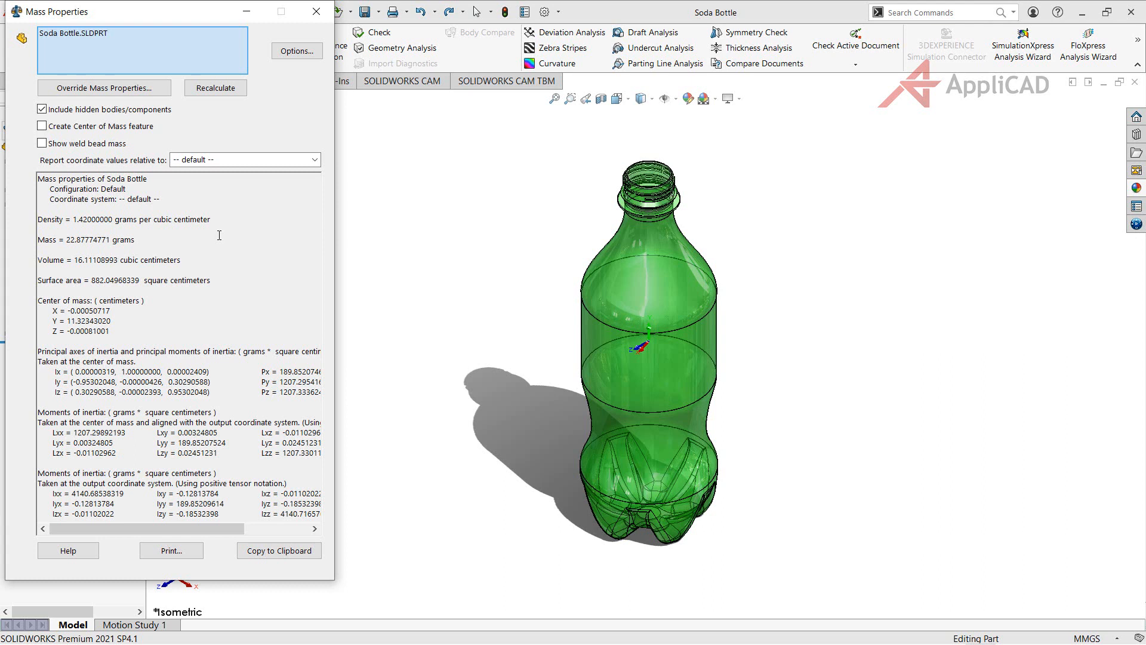
pyautogui.moveTo(133, 240); pyautogui.dragTo(38, 240)
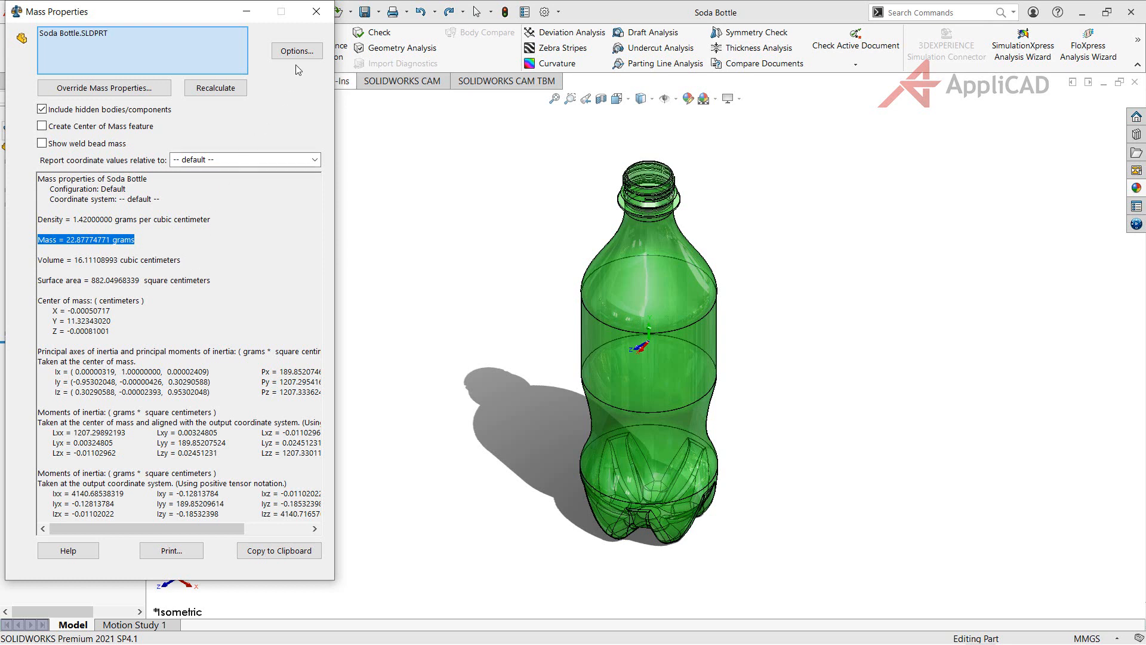
pyautogui.click(316, 11)
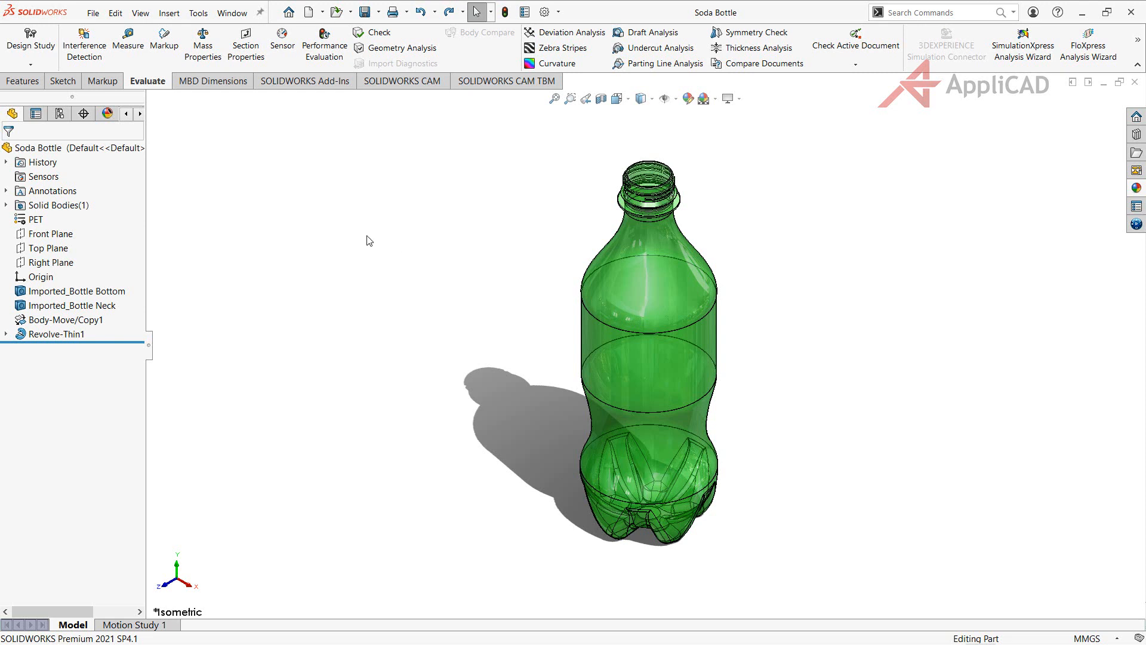
# Step: Add a configuration named Liquid to the Soda Bottle part and return to its feature tree
pyautogui.click(22, 81)
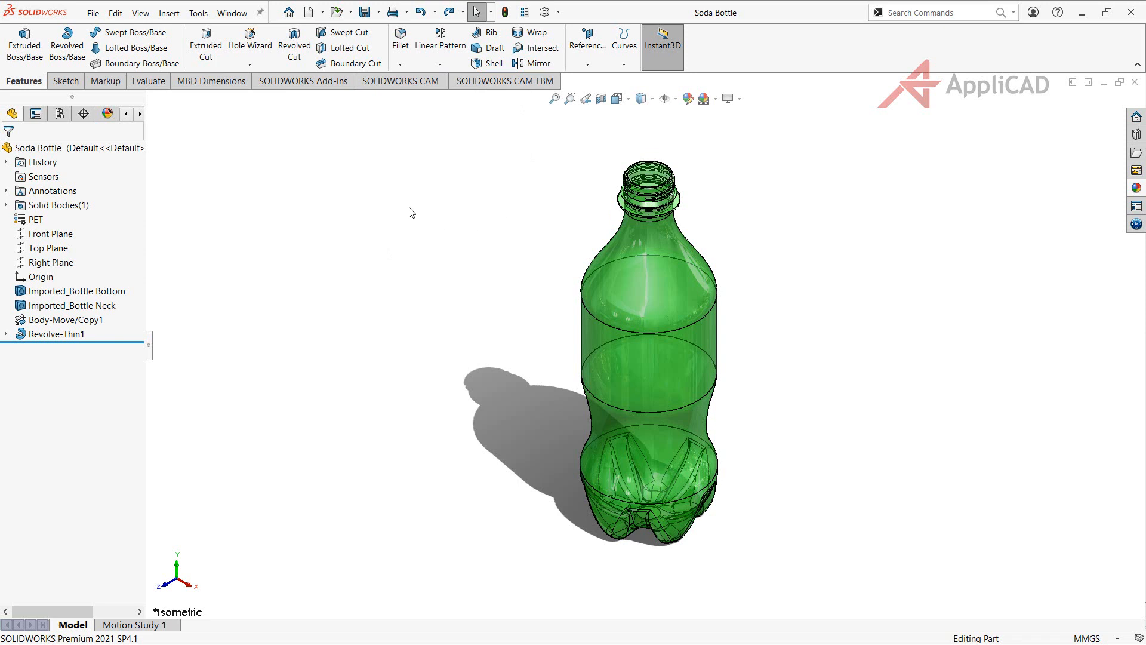
pyautogui.click(60, 113)
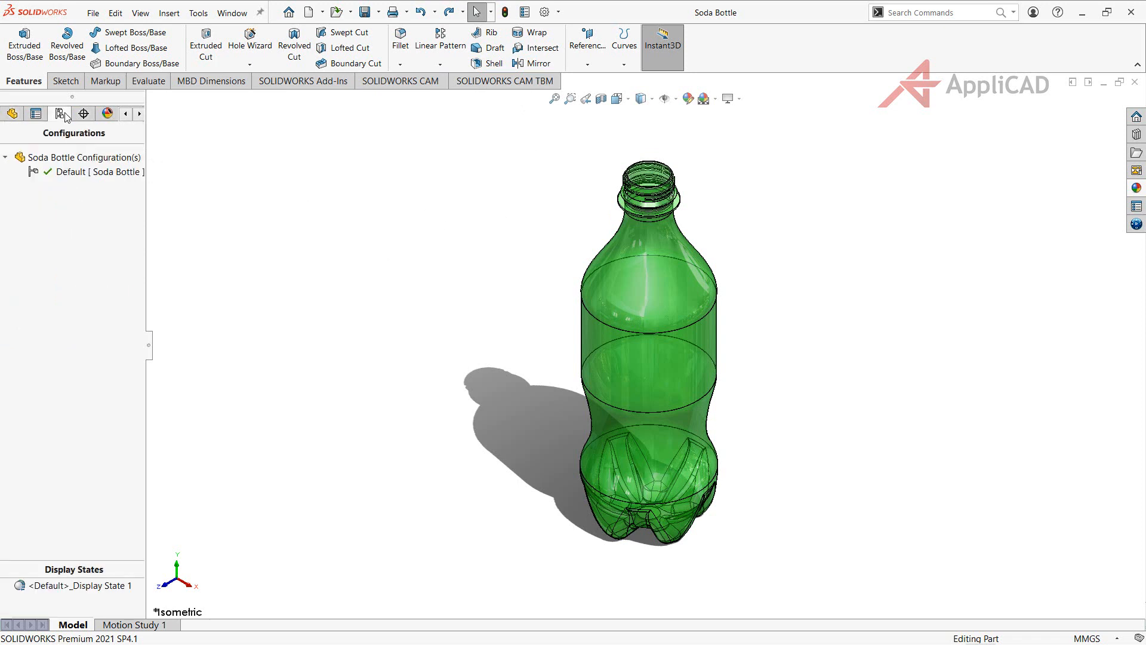
pyautogui.rightClick(80, 158)
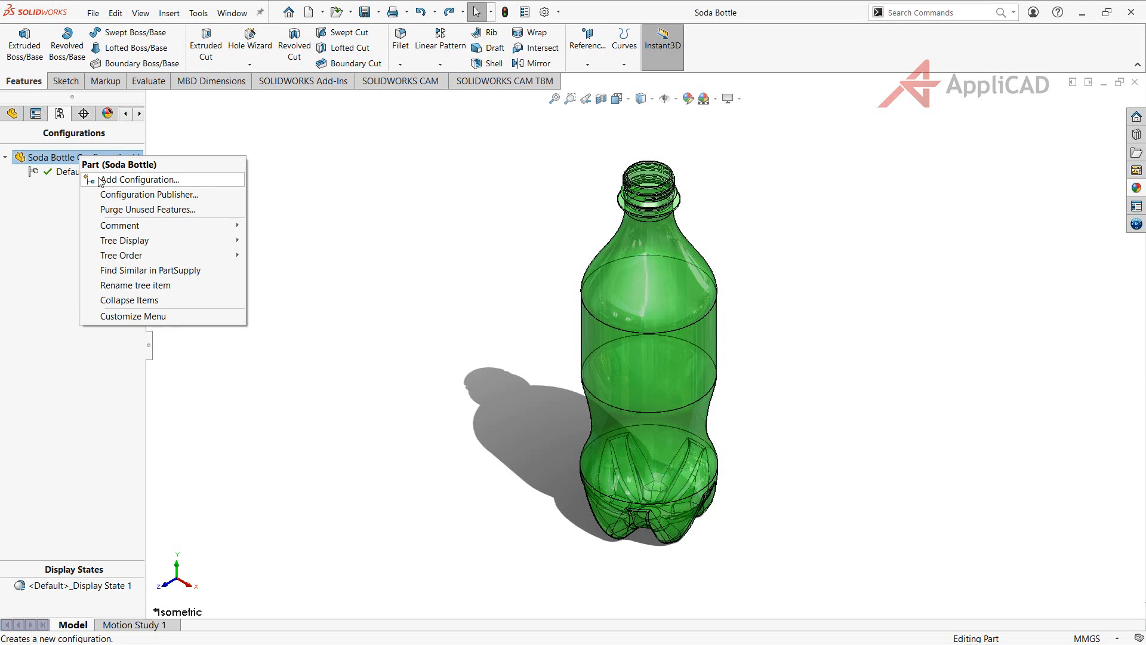
pyautogui.click(101, 179)
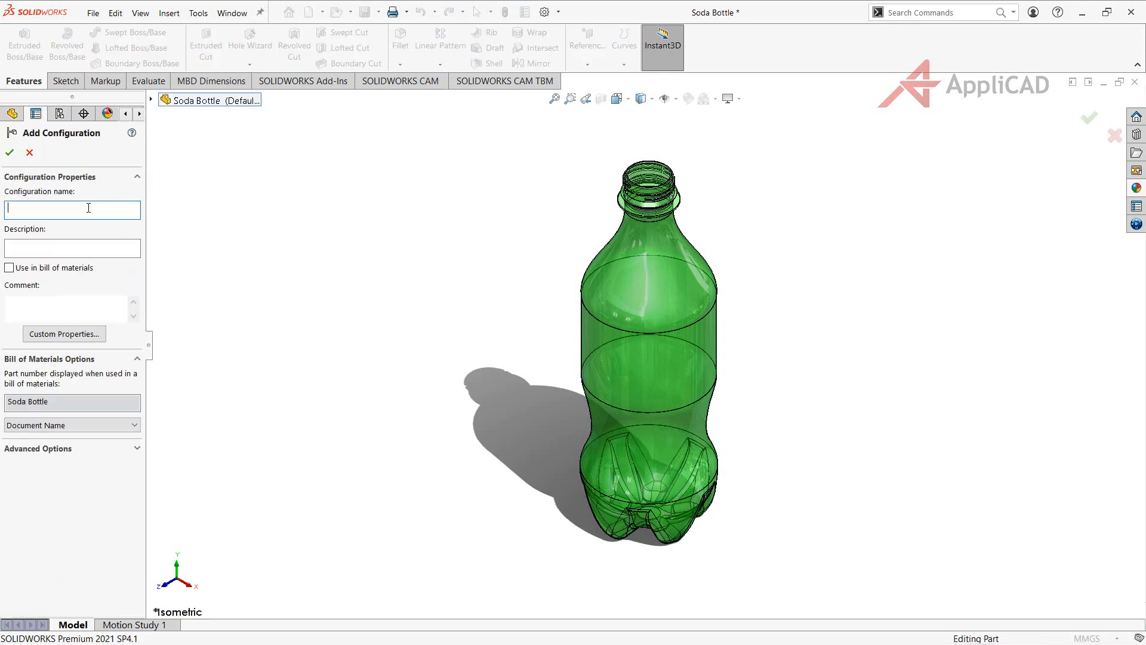
pyautogui.write('Liquid')
pyautogui.click(10, 152)
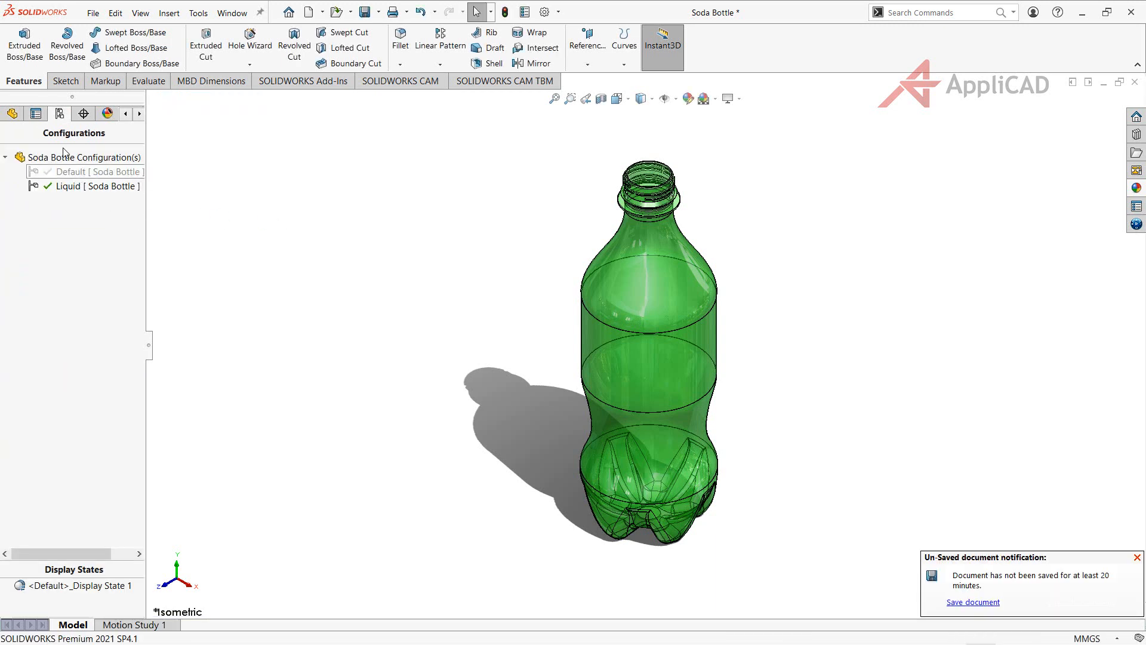
pyautogui.click(15, 113)
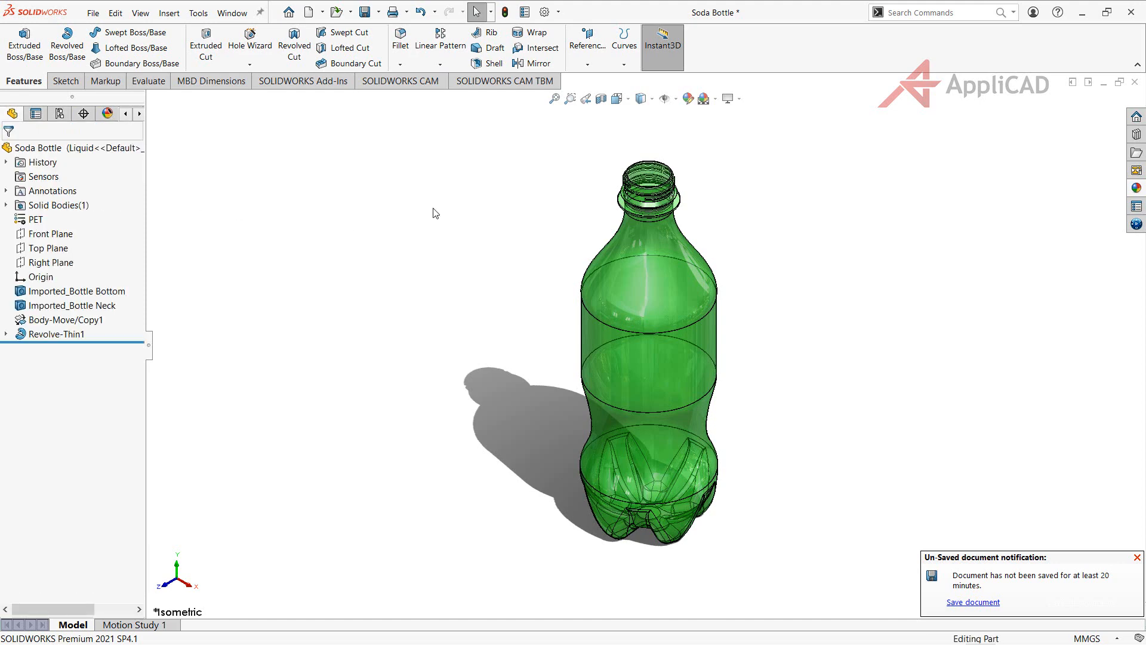
# Step: Start a reference plane offset from the Top Plane and view the bottle from the front
pyautogui.moveTo(567, 313); pyautogui.dragTo(583, 249, button='middle')
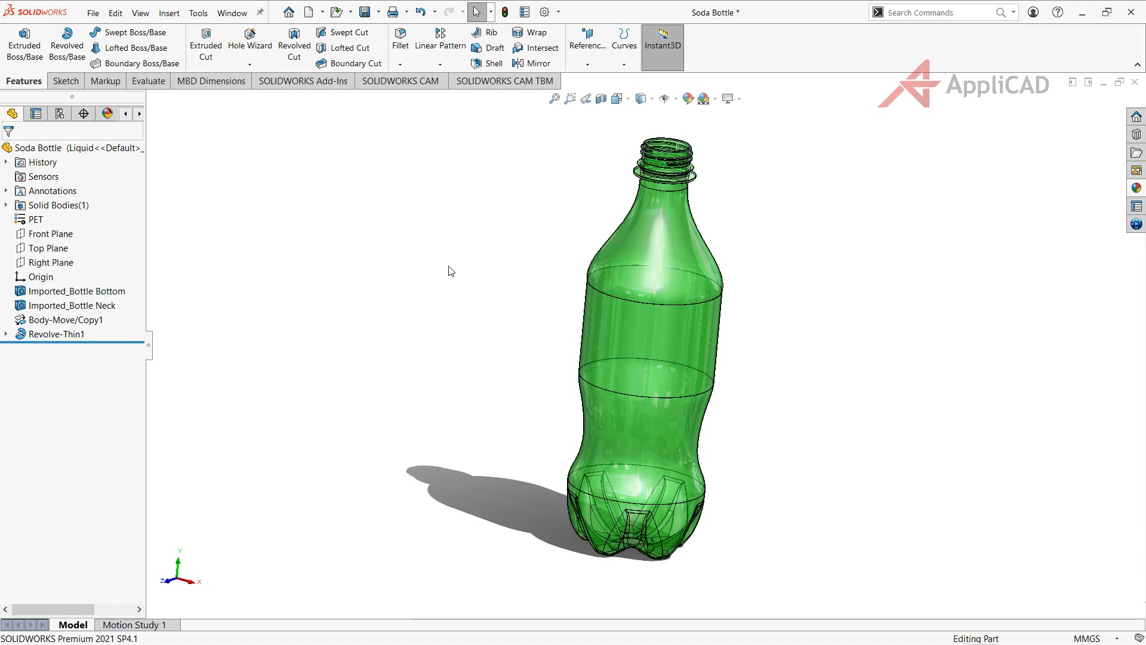
pyautogui.click(53, 249)
pyautogui.moveTo(516, 361); pyautogui.dragTo(482, 355, button='middle')
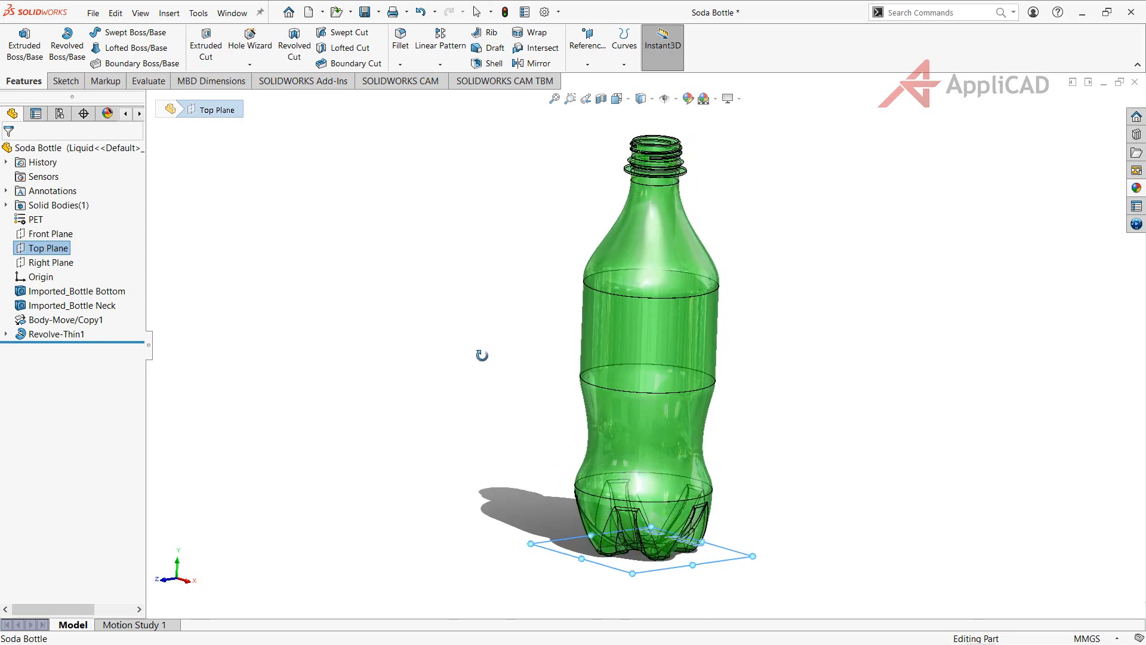
pyautogui.click(587, 48)
pyautogui.click(594, 79)
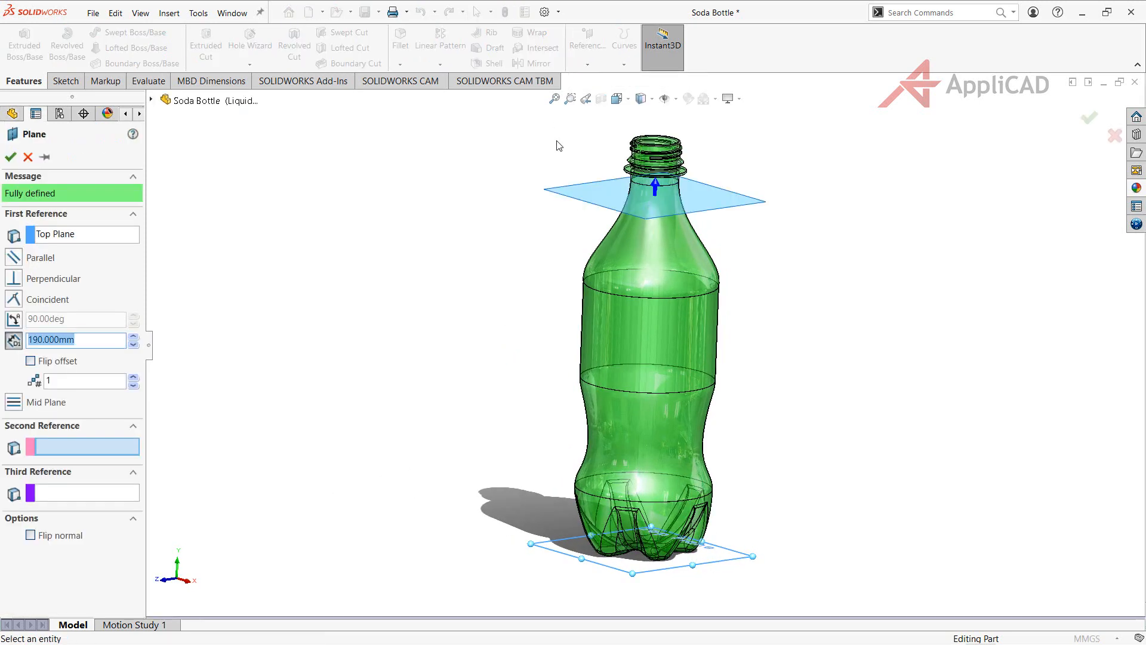
pyautogui.click(616, 99)
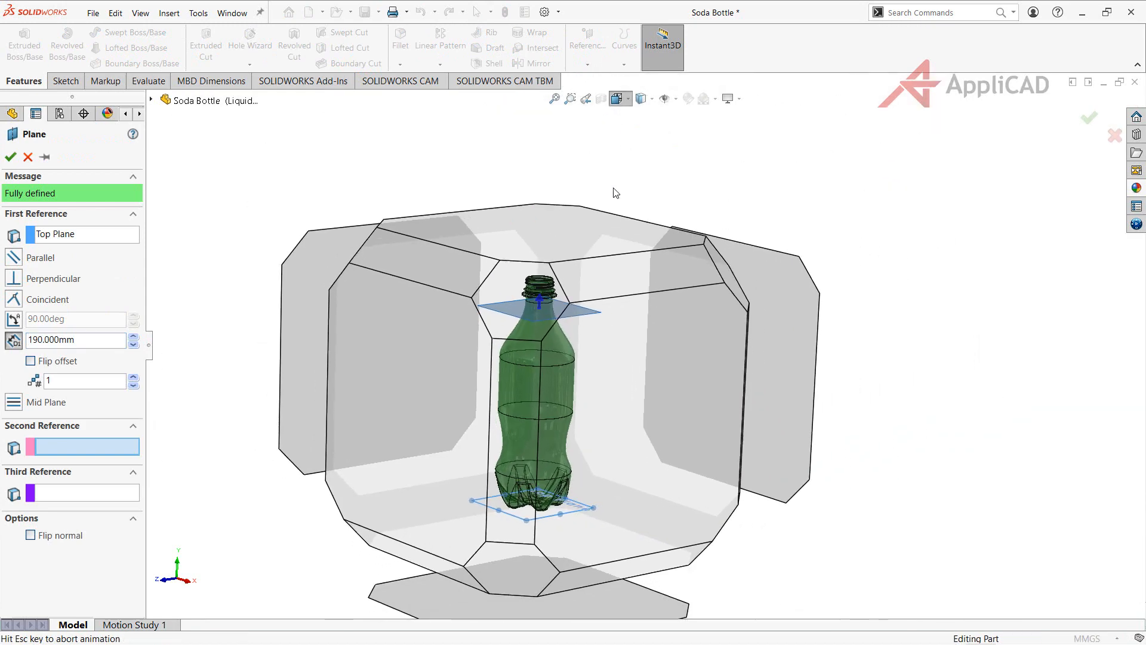
pyautogui.click(636, 166)
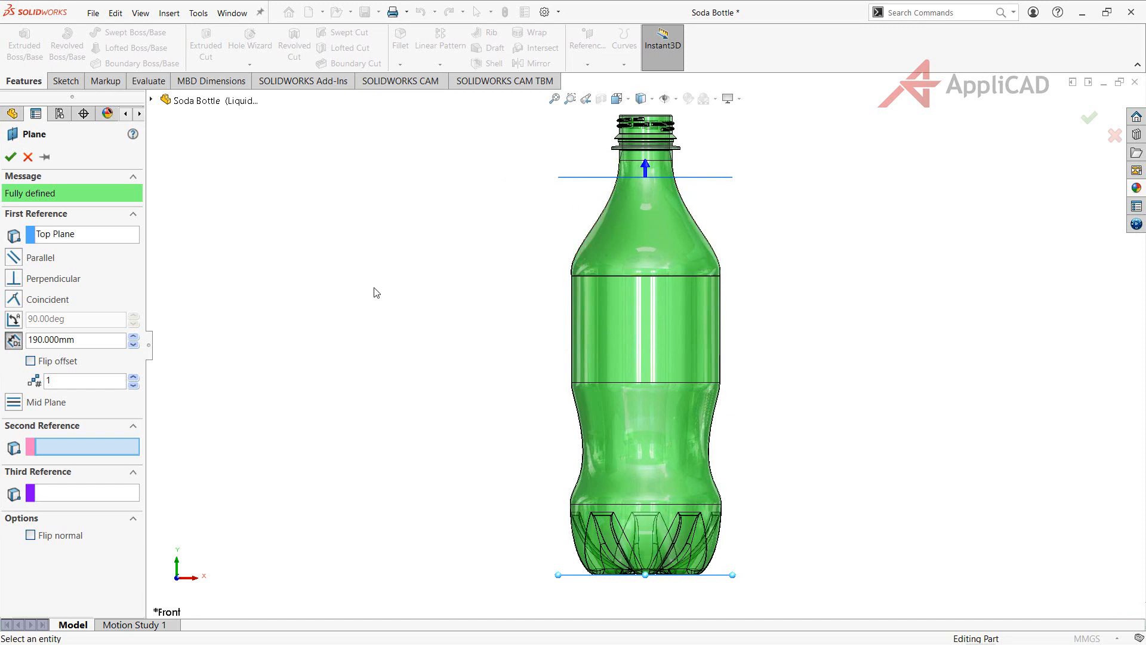
# Step: Try lowering the reference plane to an offset of 110 mm from the Top Plane
pyautogui.doubleClick(121, 344)
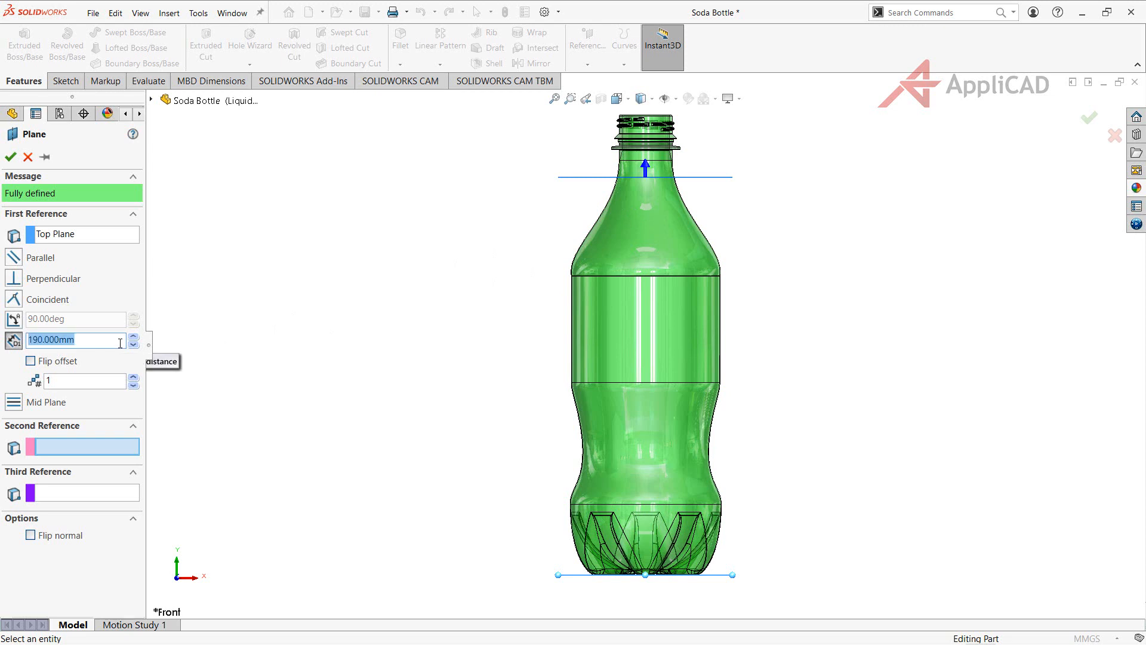
pyautogui.click(133, 345)
pyautogui.click(132, 345)
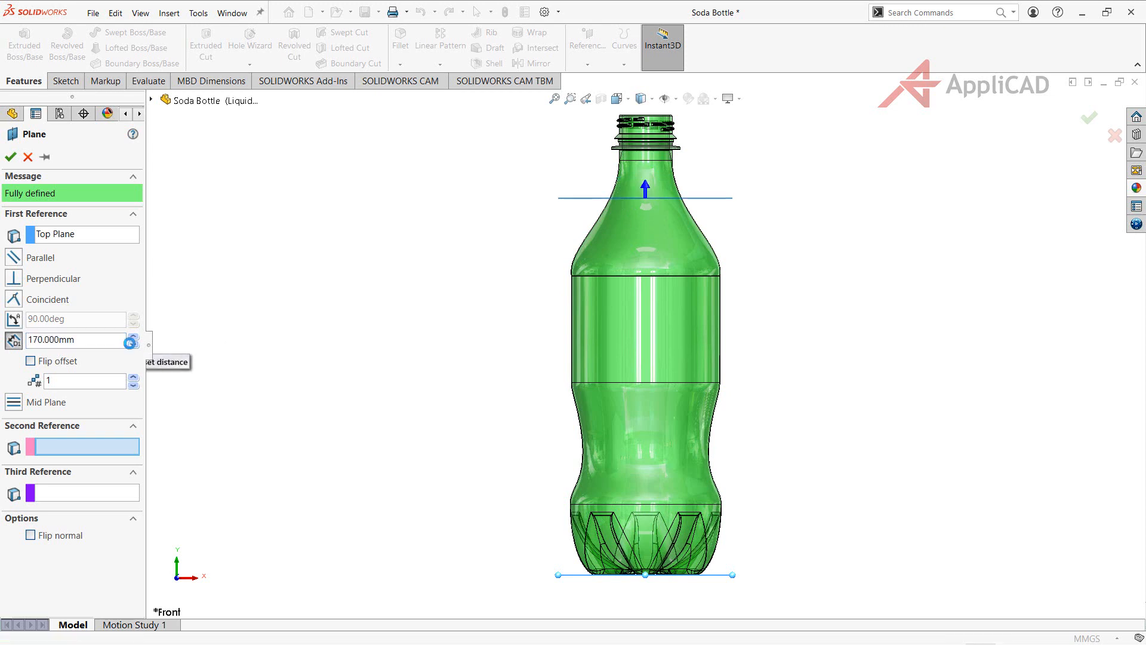
pyautogui.click(133, 345)
pyautogui.click(132, 345)
pyautogui.click(133, 345)
pyautogui.click(132, 345)
pyautogui.click(133, 345)
pyautogui.click(133, 345)
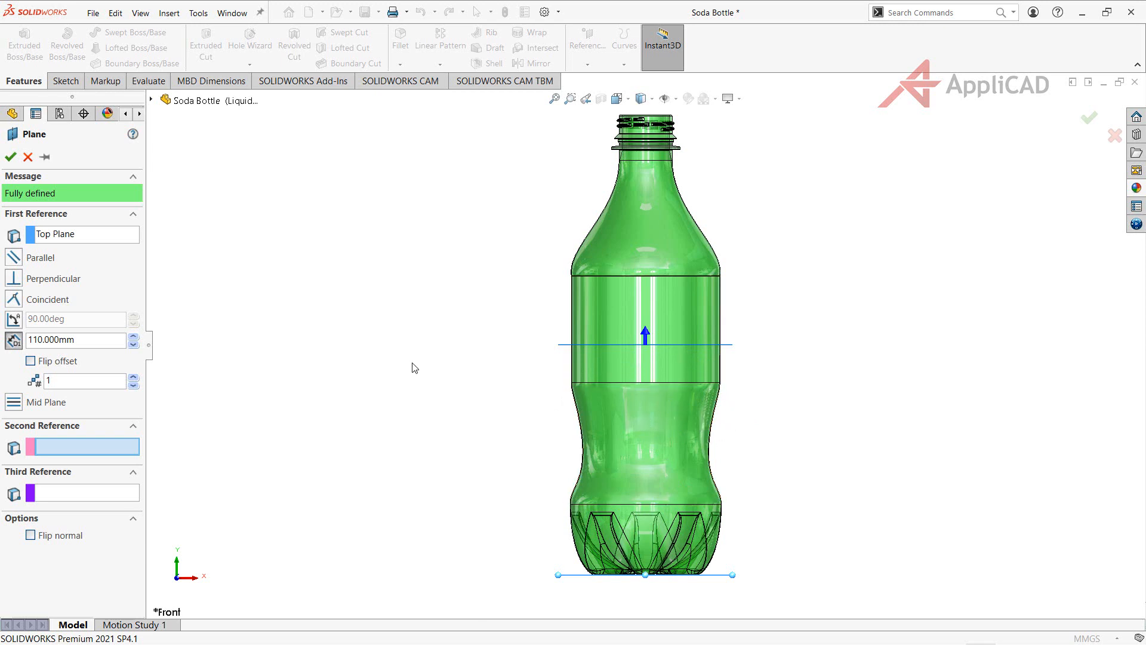
# Step: Set the reference plane's offset from the Top Plane to 190 mm and create the plane across the bottle neck
pyautogui.click(133, 336)
pyautogui.click(132, 336)
pyautogui.click(133, 336)
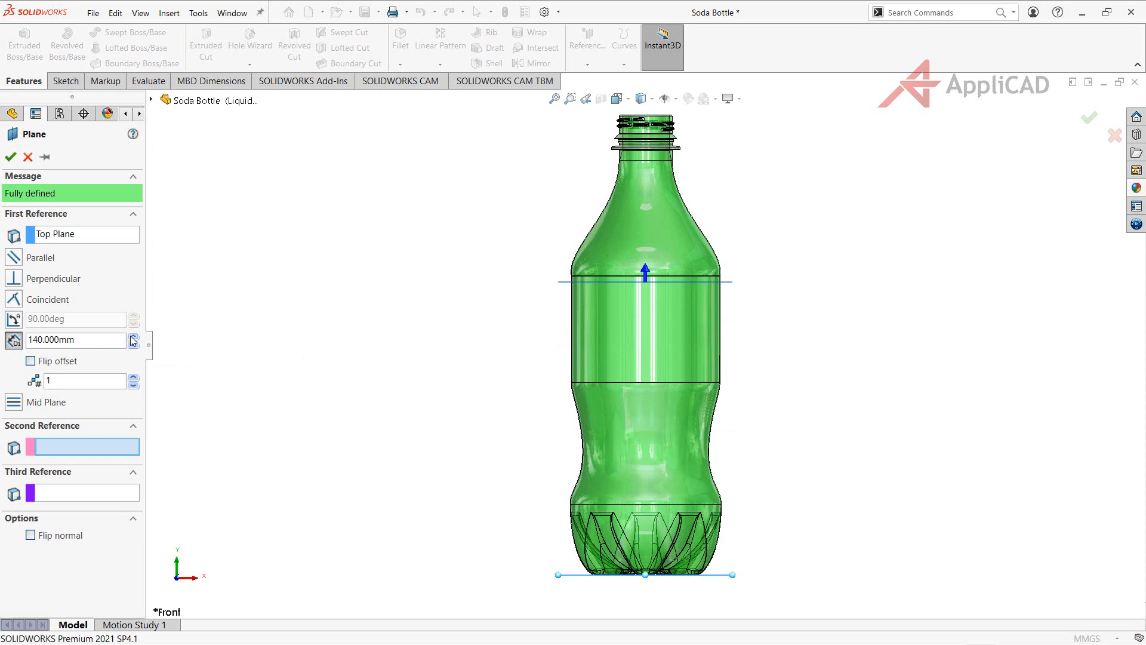
pyautogui.click(133, 336)
pyautogui.click(131, 336)
pyautogui.click(132, 336)
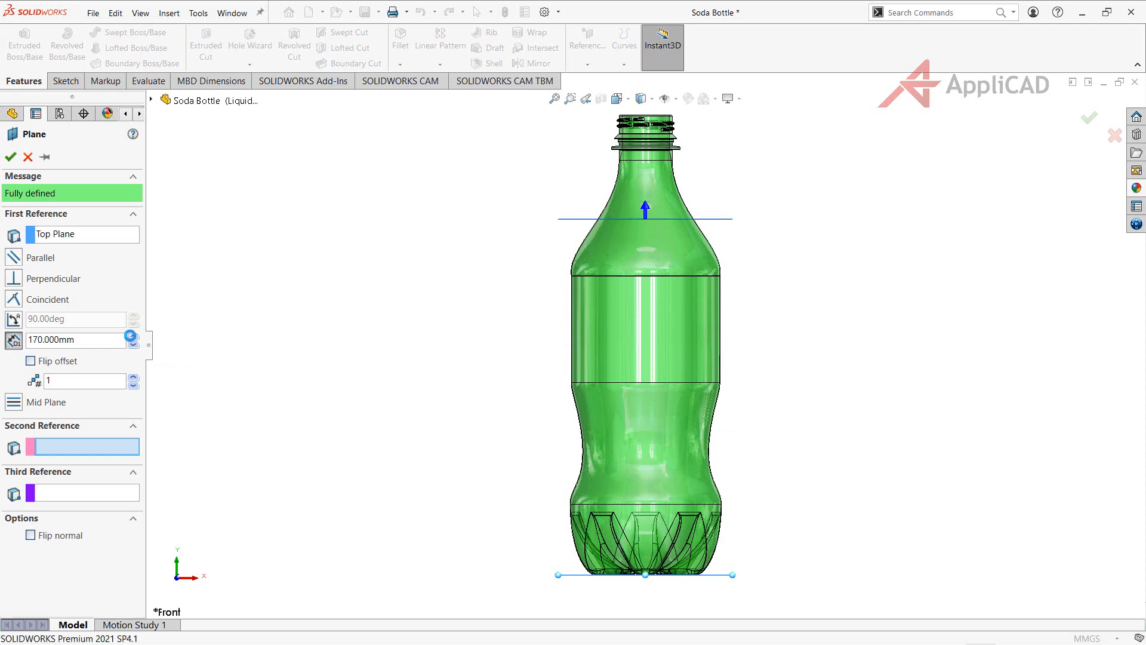
pyautogui.click(131, 336)
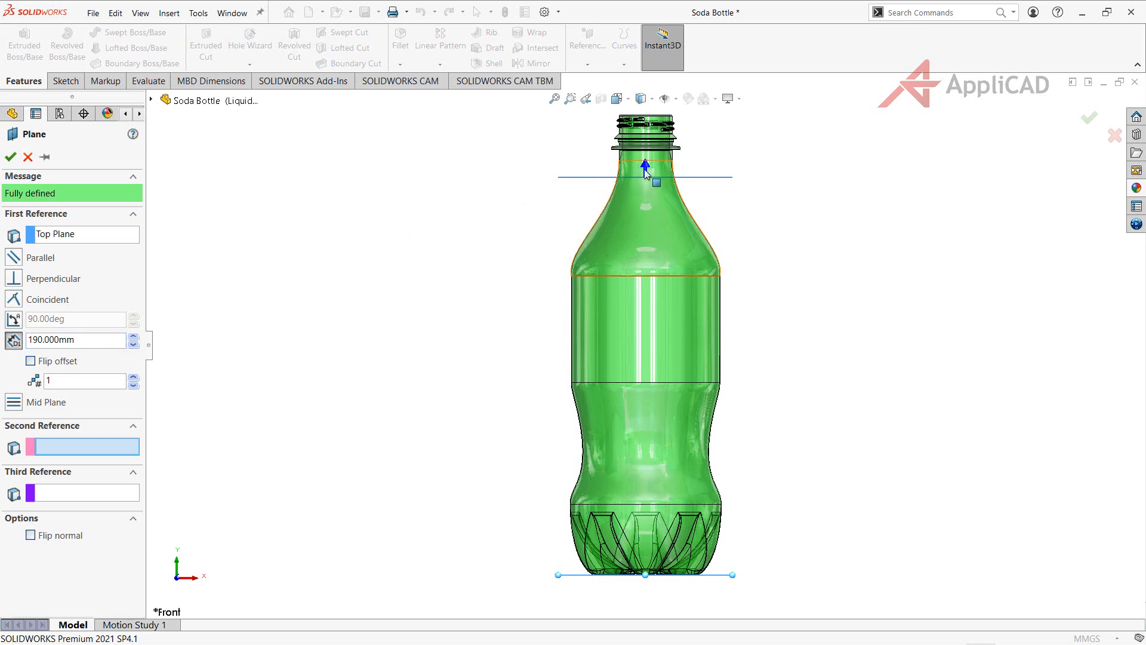
pyautogui.scroll(1, 677, 179)
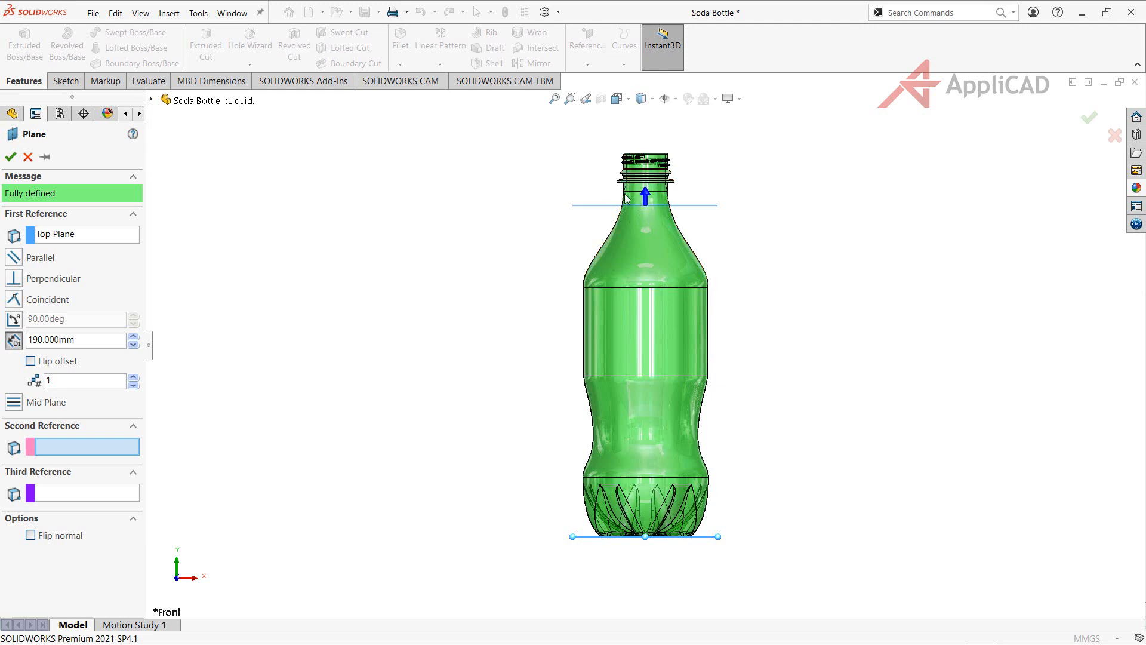
pyautogui.click(15, 160)
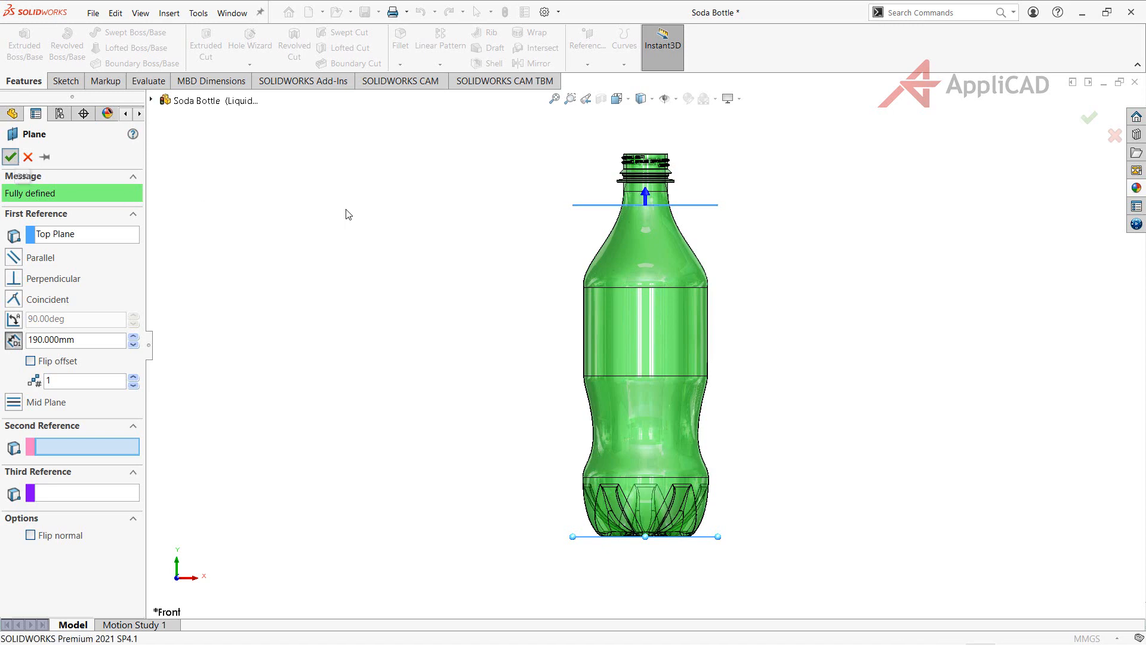
pyautogui.moveTo(509, 186); pyautogui.dragTo(476, 269, button='middle')
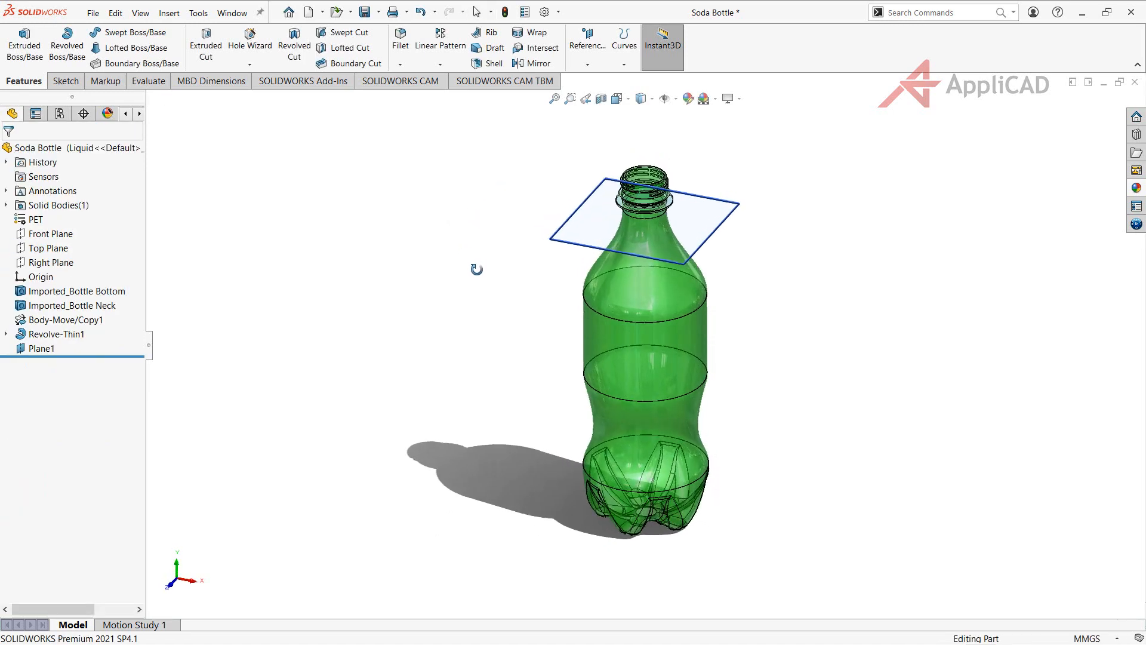
pyautogui.press('Escape')
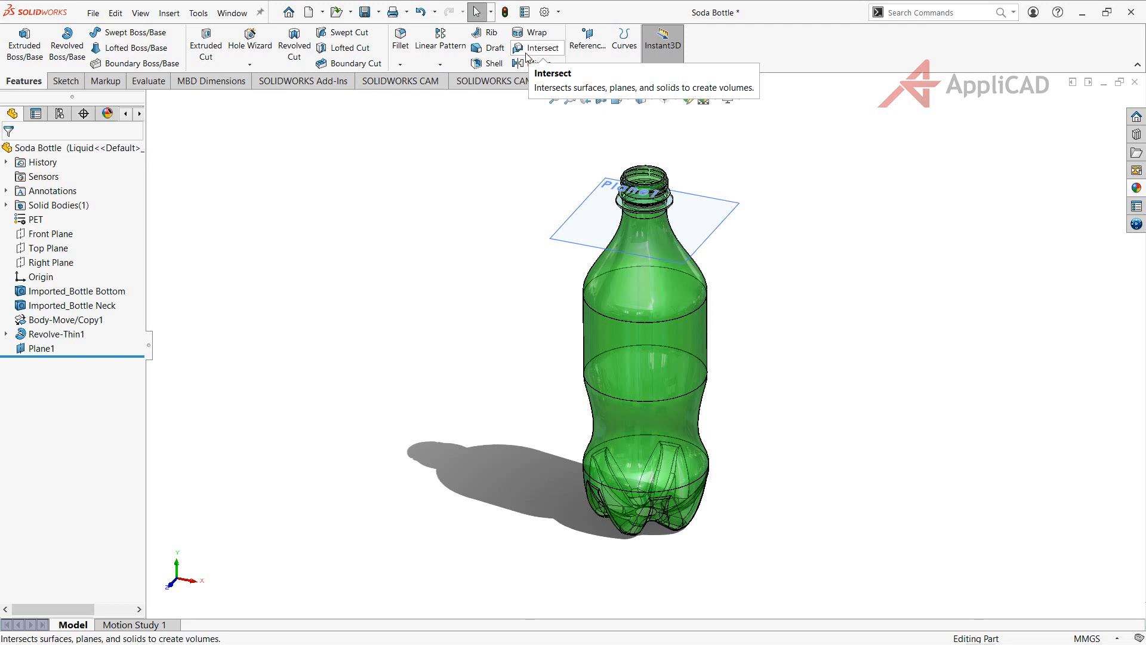
# Step: Search the commands for "interse" and locate the Intersect command in the interface
pyautogui.click(1014, 13)
pyautogui.click(942, 31)
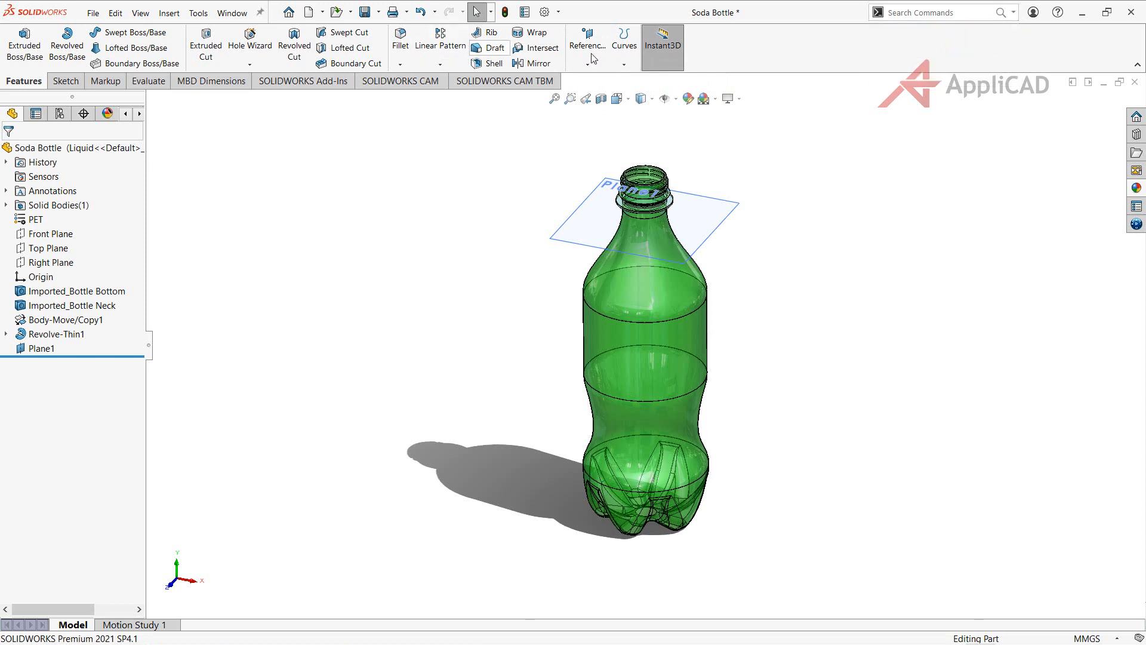
pyautogui.click(913, 13)
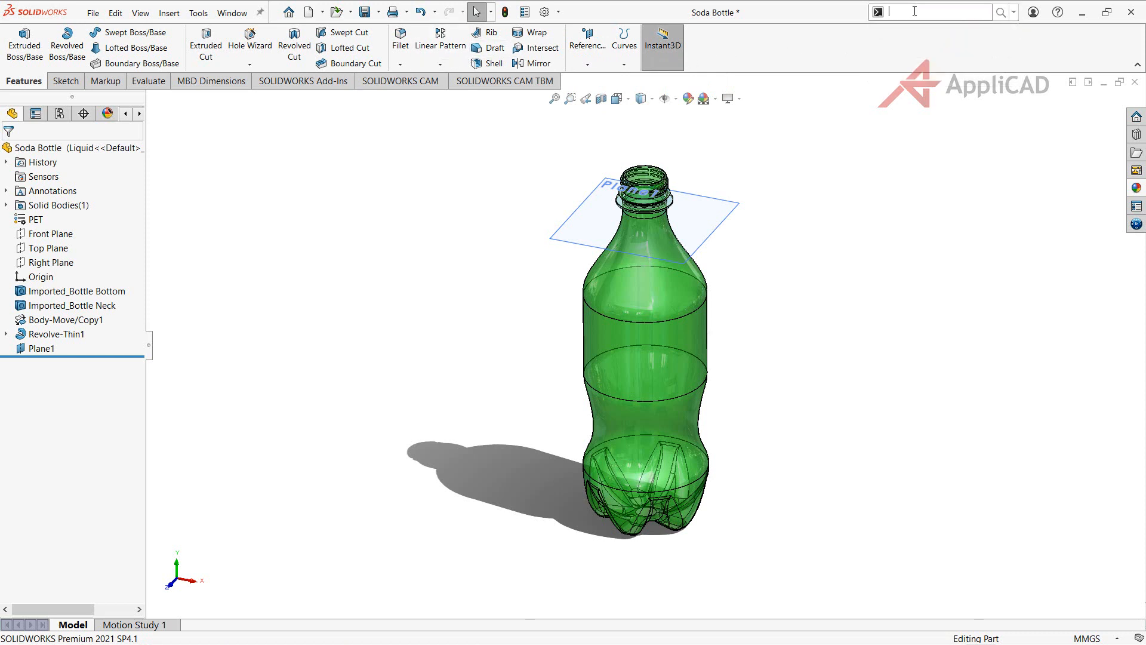
pyautogui.write('terser')
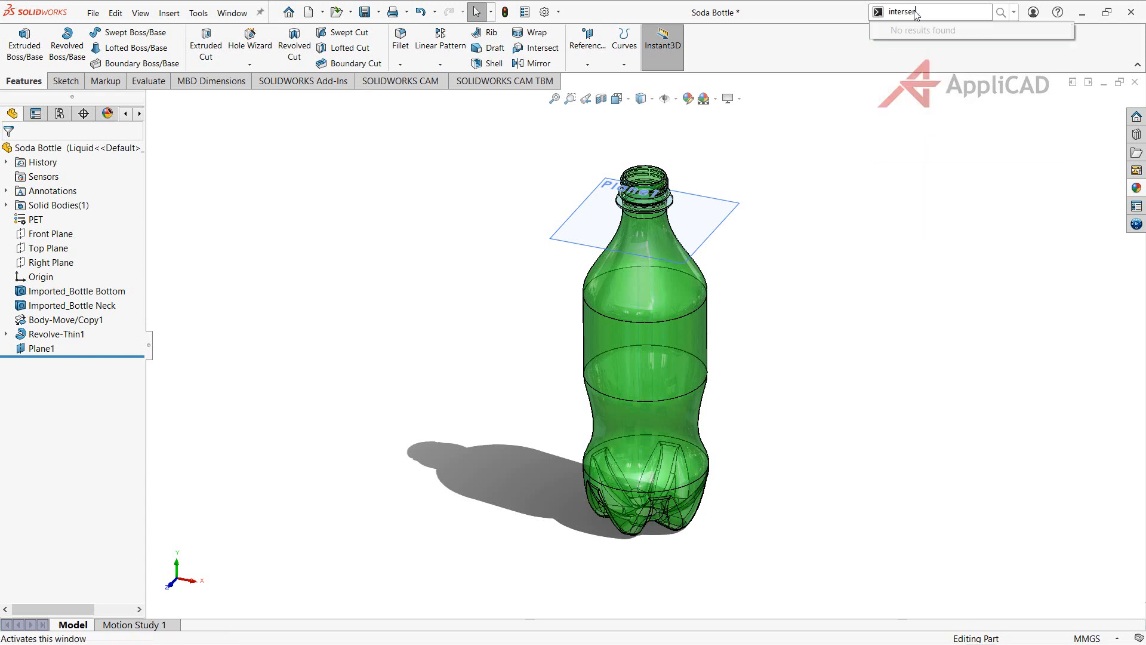
pyautogui.press('BackSpace')
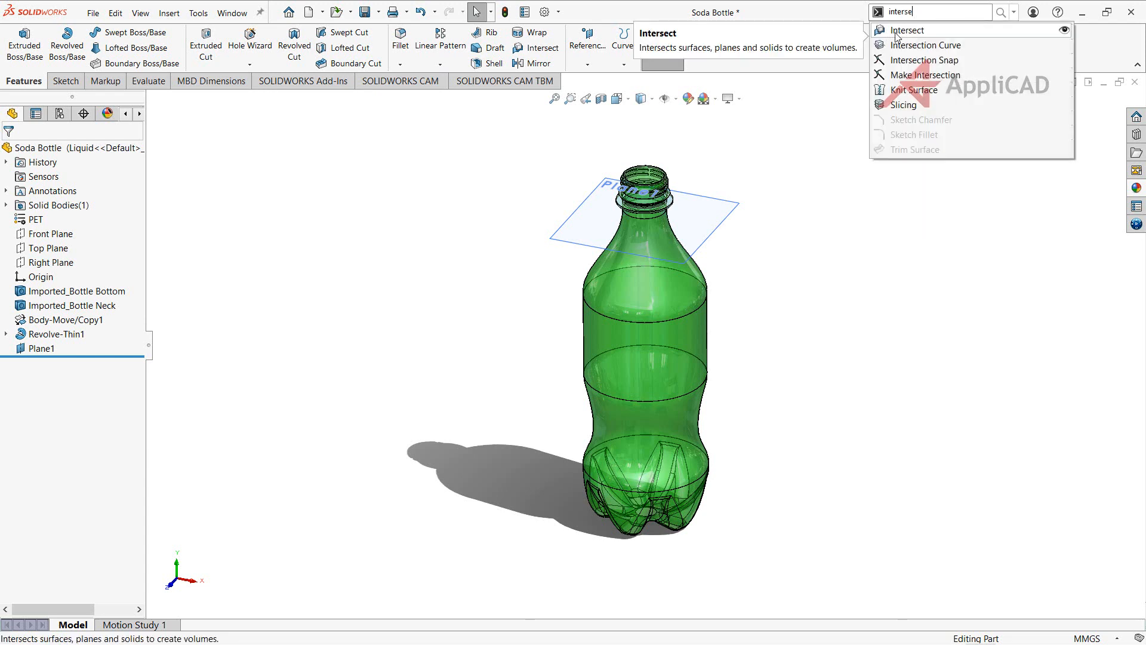
pyautogui.click(1062, 31)
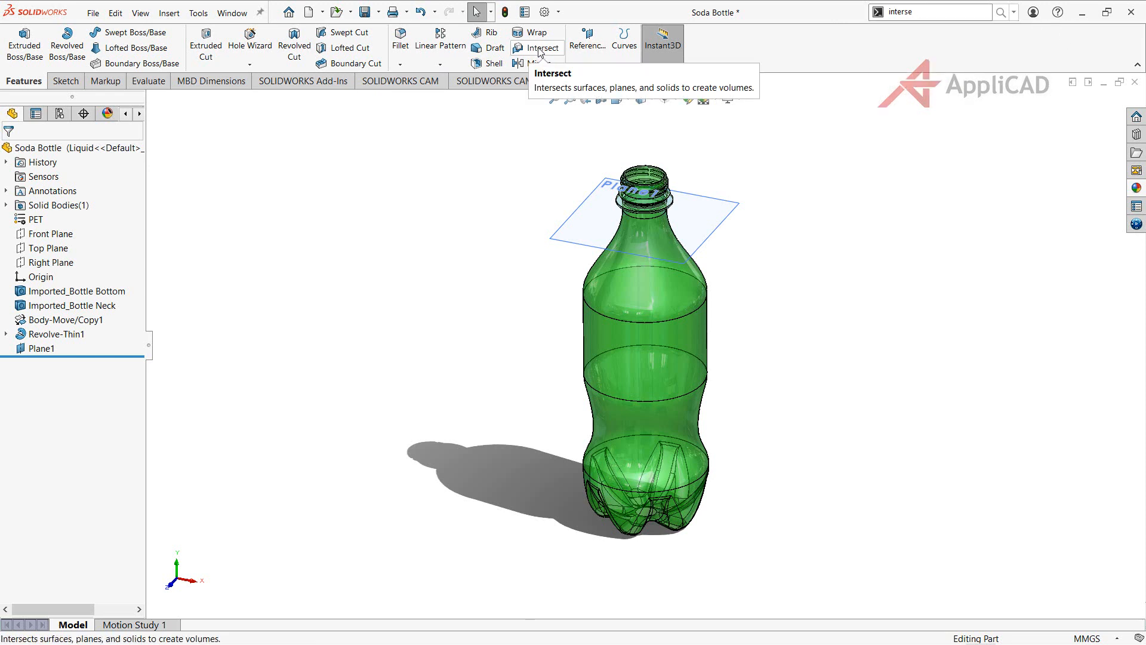
# Step: Start an Intersect of Plane1 with the bottle body, using Create both, and compute the resulting regions
pyautogui.click(169, 14)
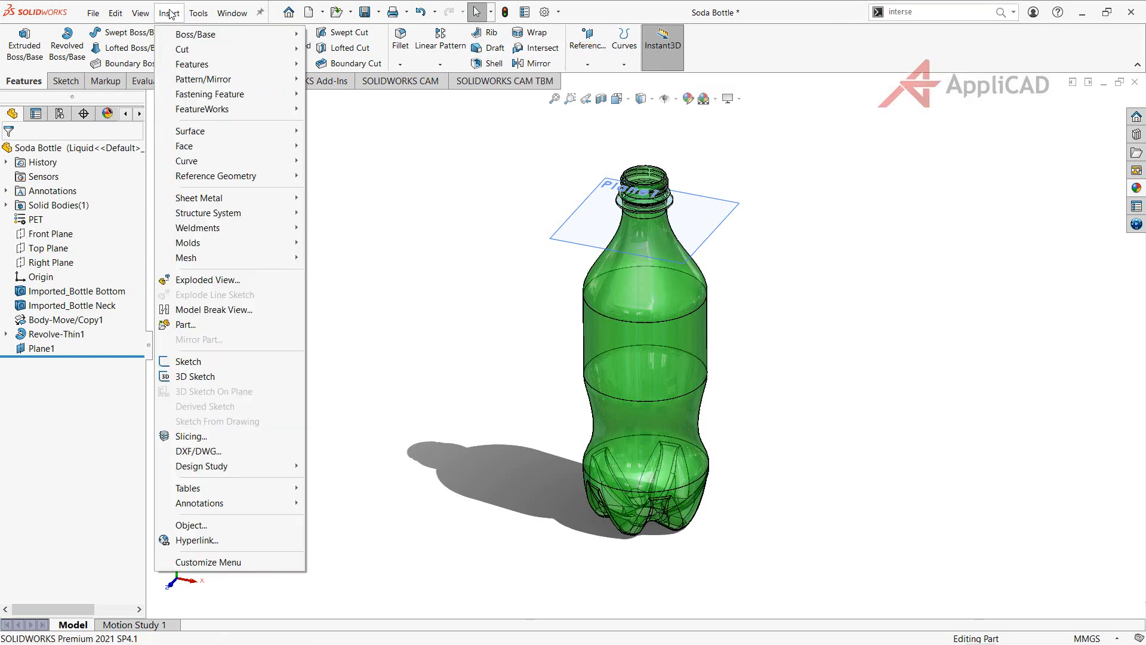
pyautogui.moveTo(197, 64)
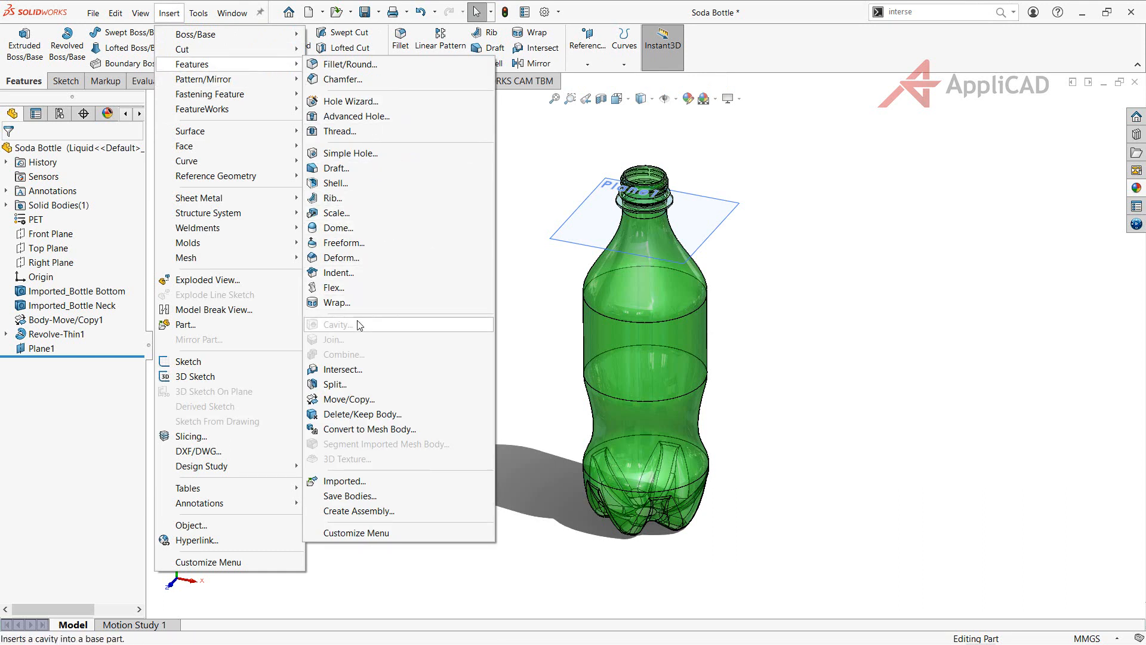
pyautogui.click(368, 375)
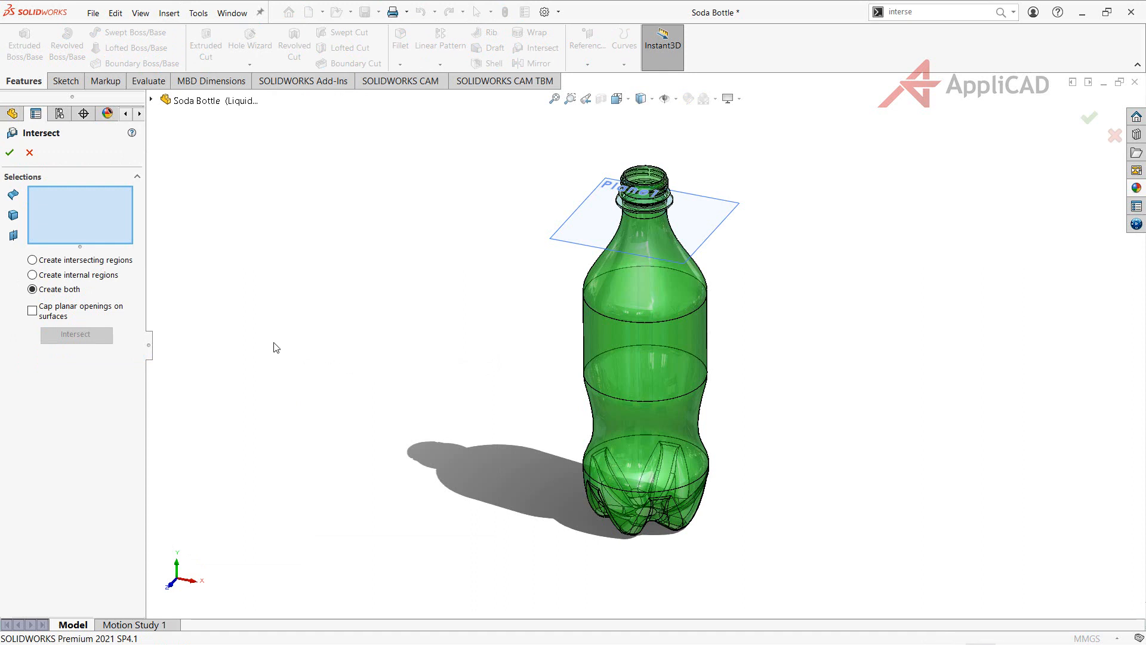
pyautogui.click(67, 295)
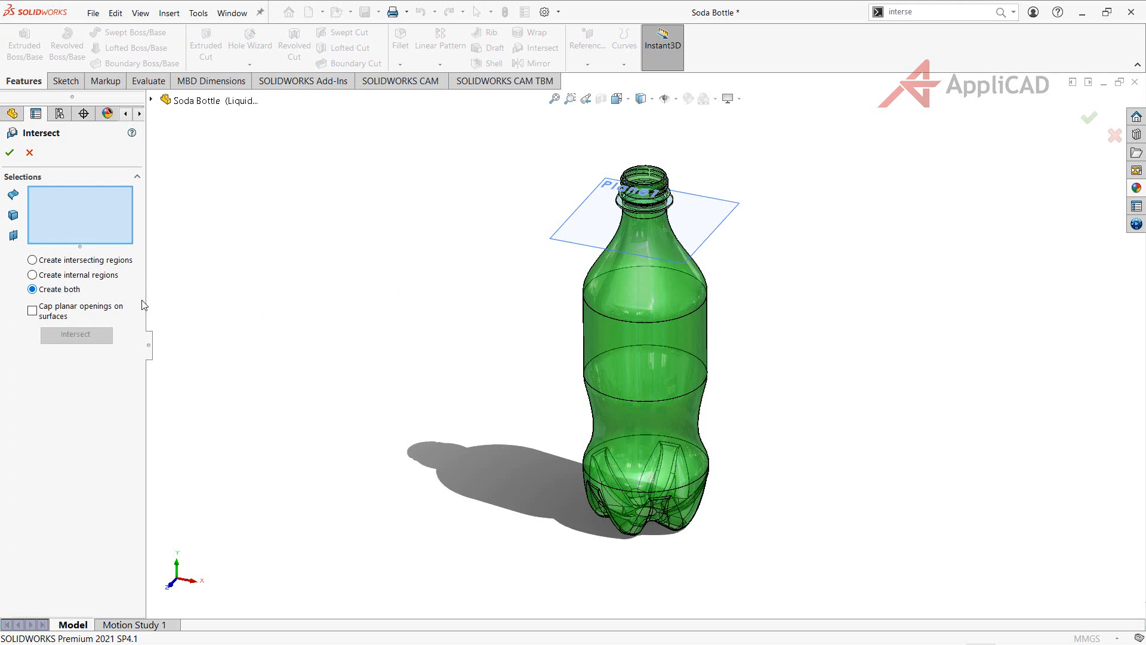
pyautogui.click(577, 223)
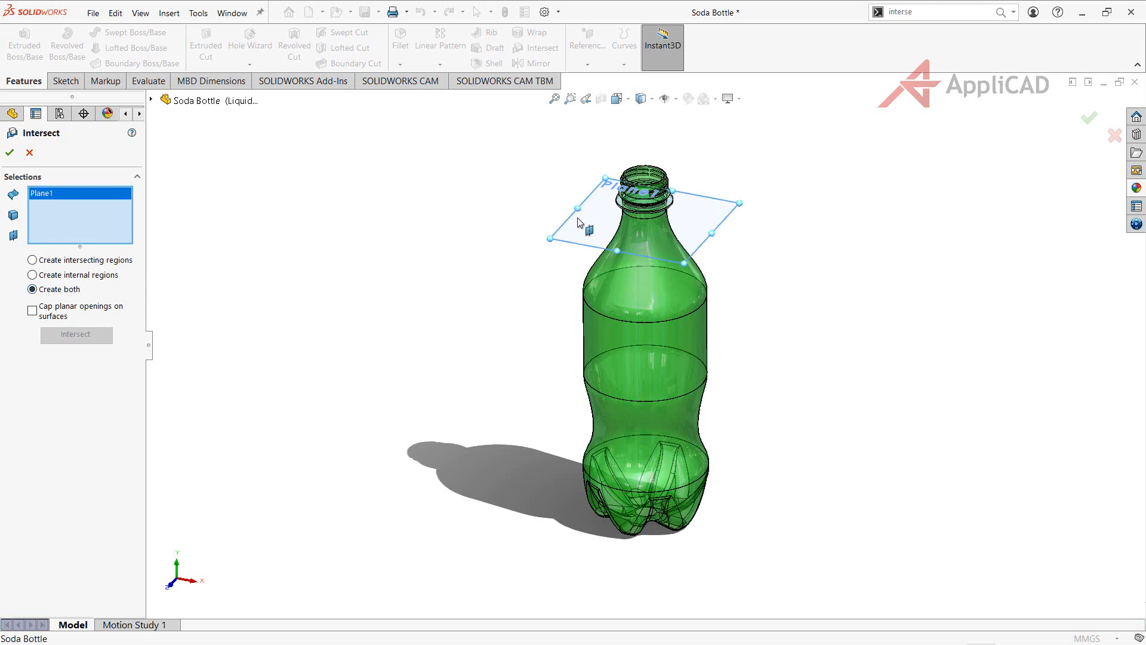
pyautogui.click(620, 330)
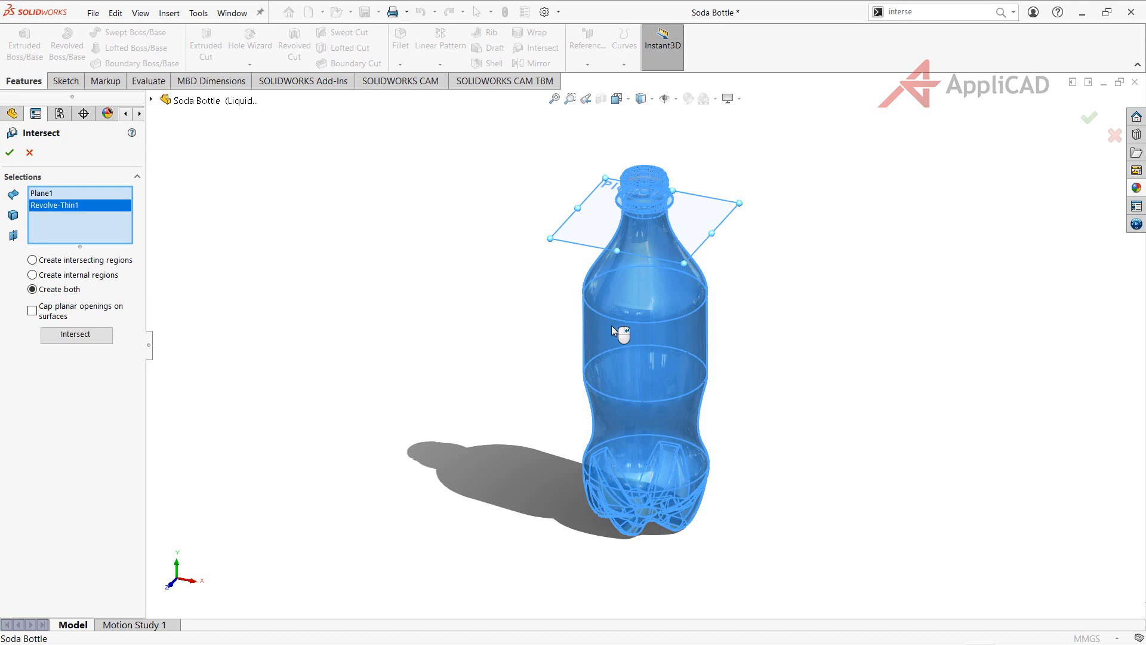
pyautogui.click(79, 338)
pyautogui.click(78, 337)
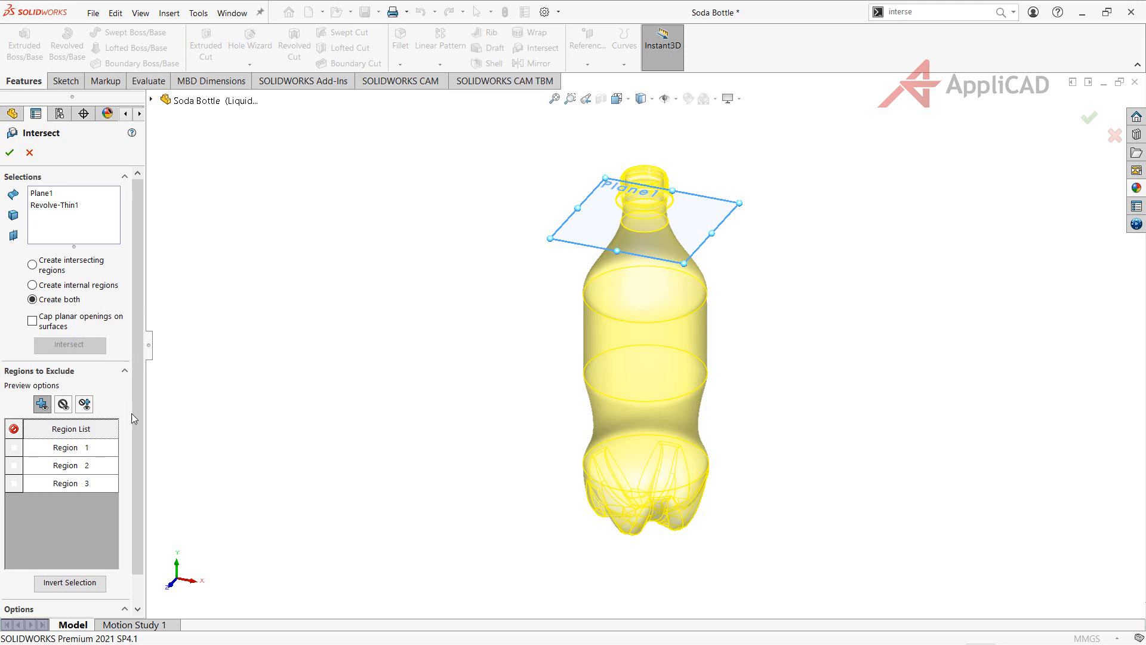
# Step: Examine Regions 1, 2 and 3 one by one in the preview, looking down into the bottle and in isometric view
pyautogui.click(77, 452)
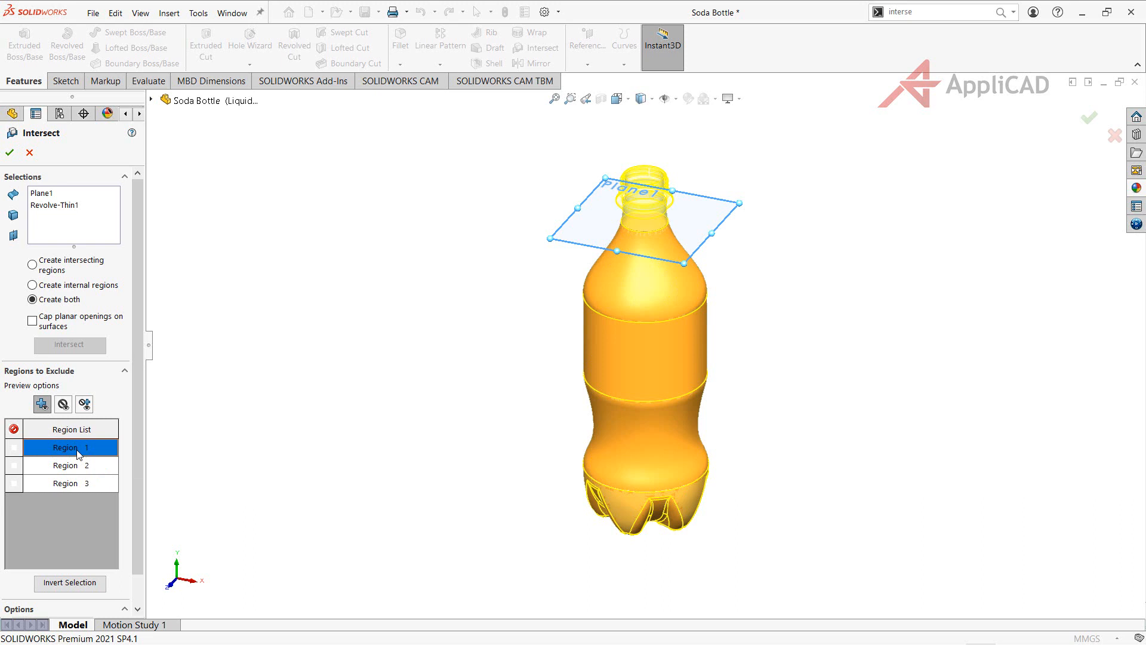
pyautogui.click(73, 466)
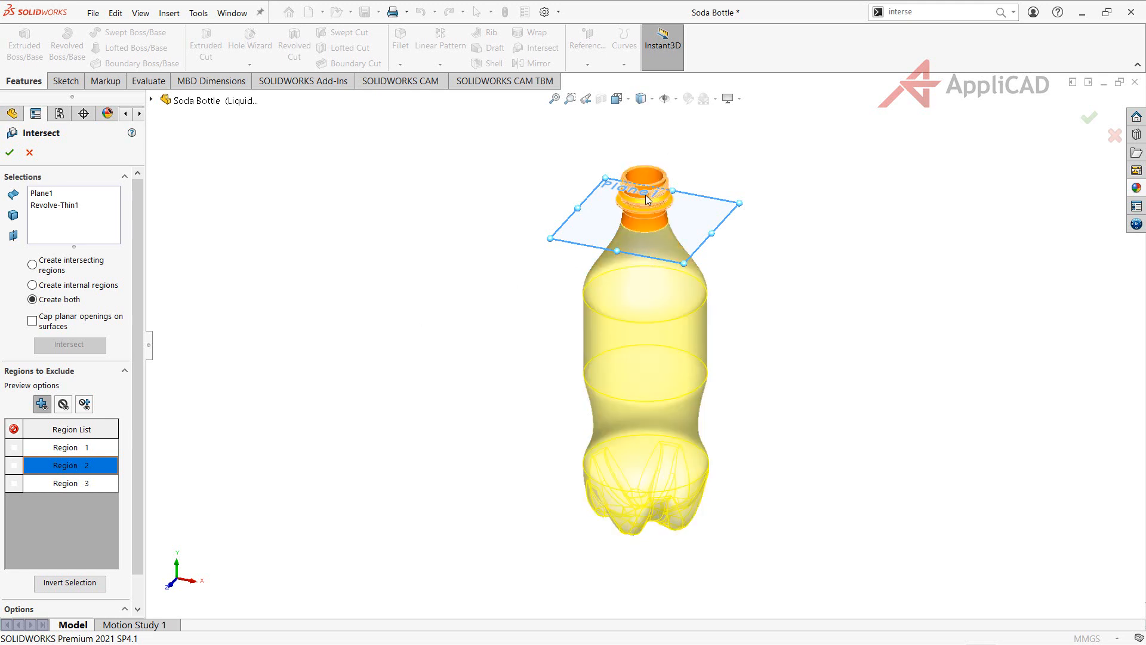
pyautogui.click(87, 488)
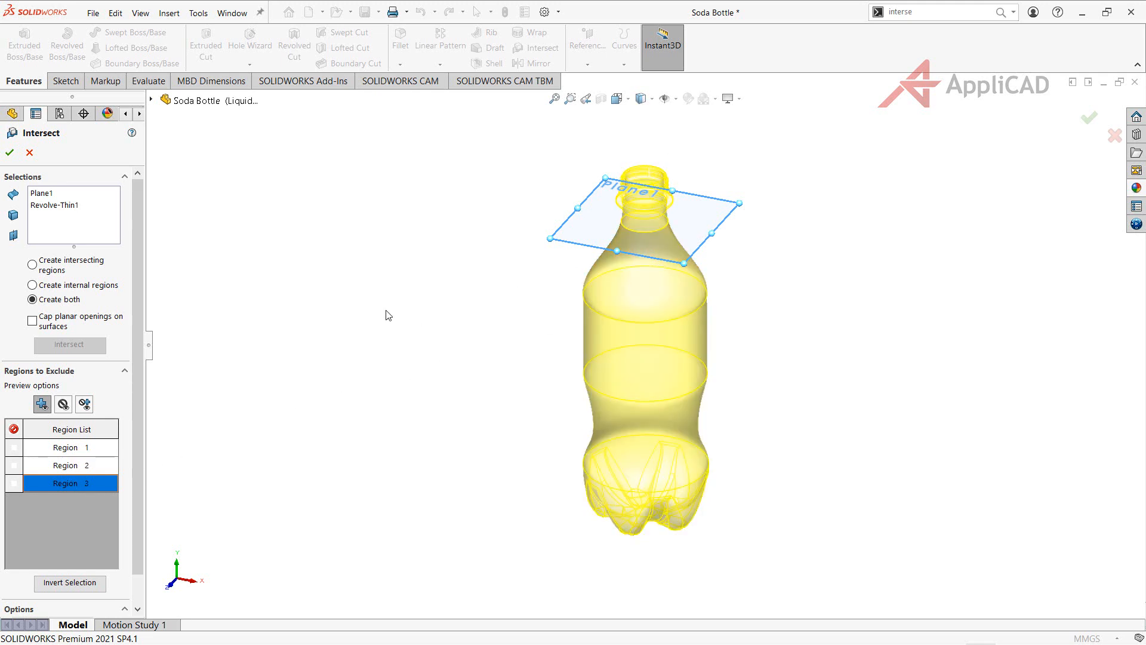
pyautogui.moveTo(596, 152); pyautogui.dragTo(555, 335, button='middle')
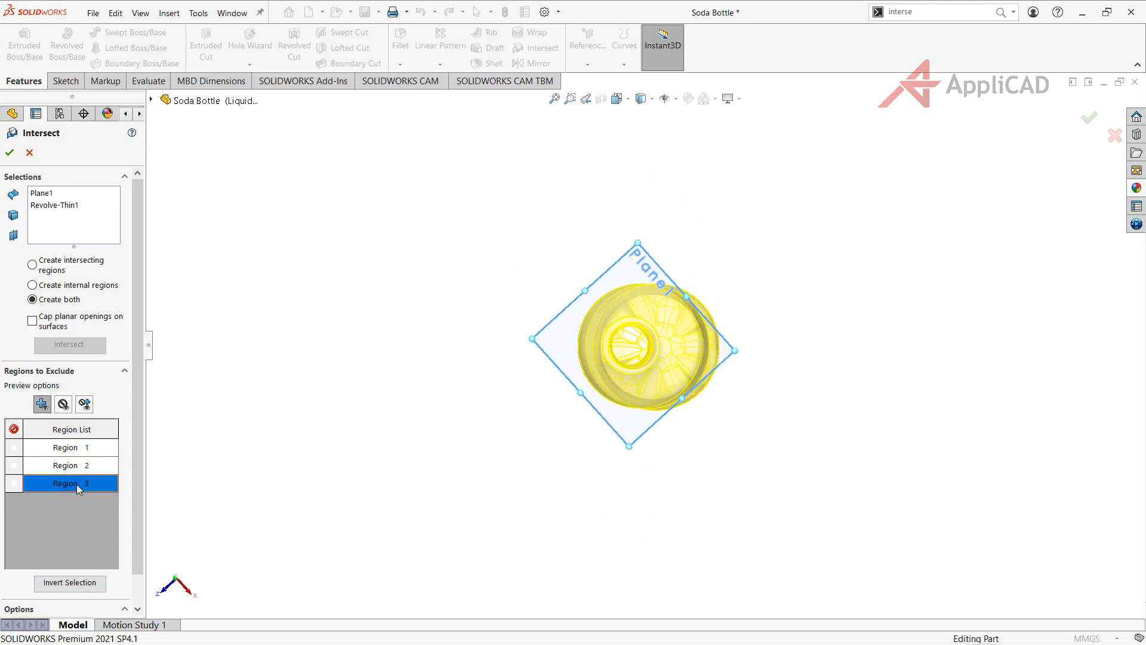
pyautogui.scroll(-3, 546, 353)
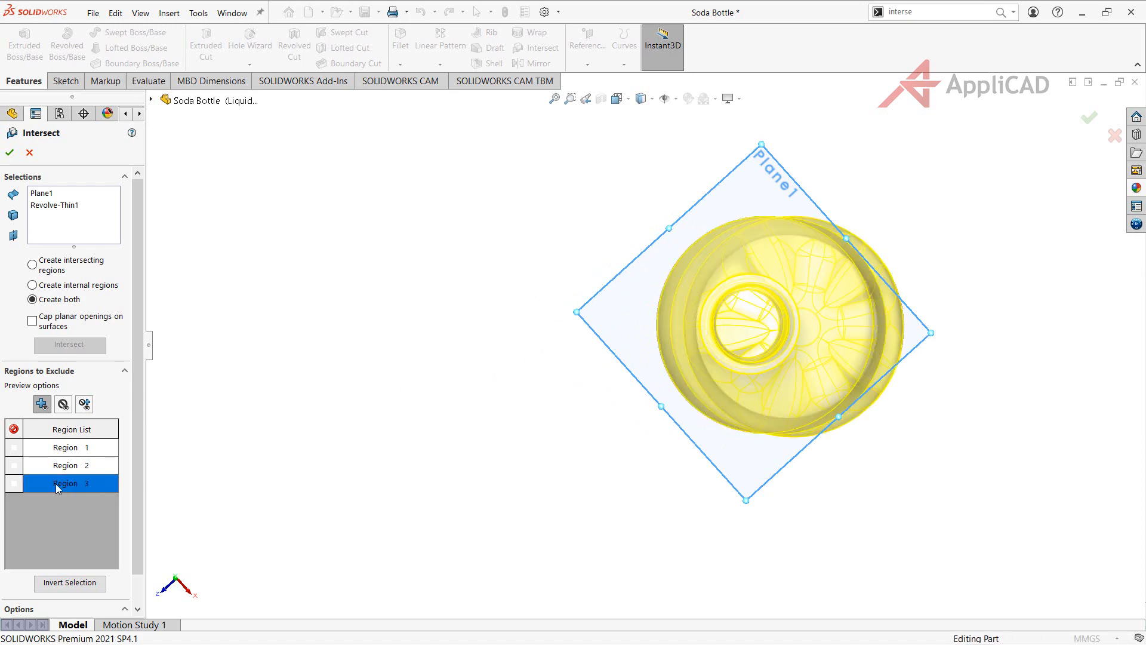
pyautogui.click(628, 101)
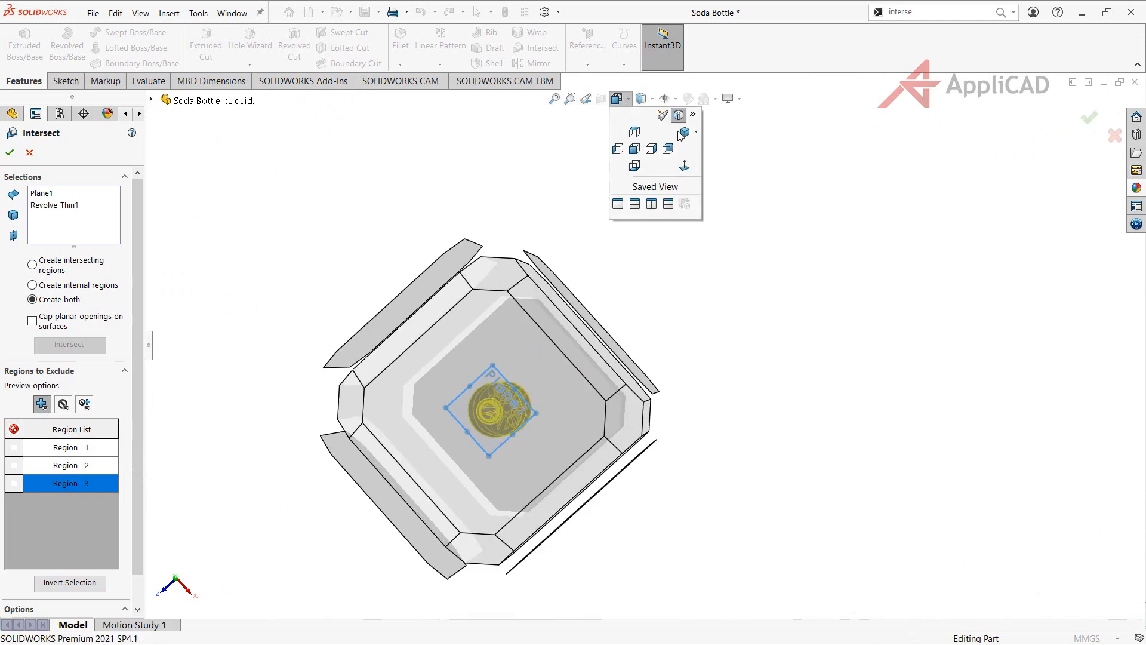
pyautogui.click(683, 133)
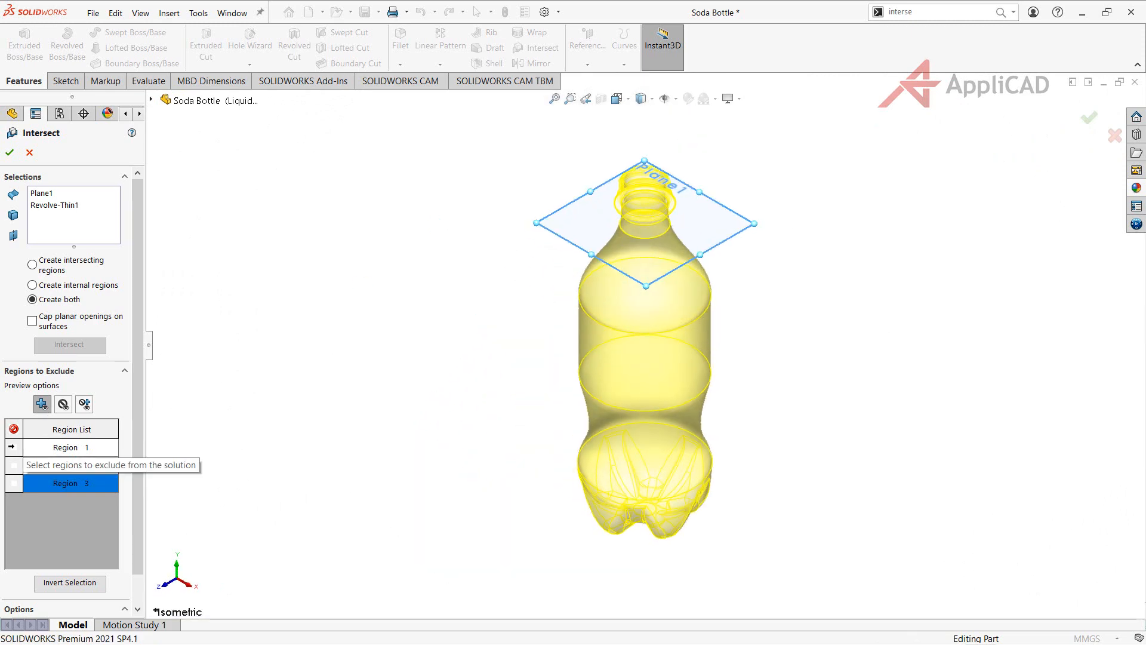
# Step: Try excluding Regions 1 and 2 to preview the lower bottle shell alone
pyautogui.click(12, 446)
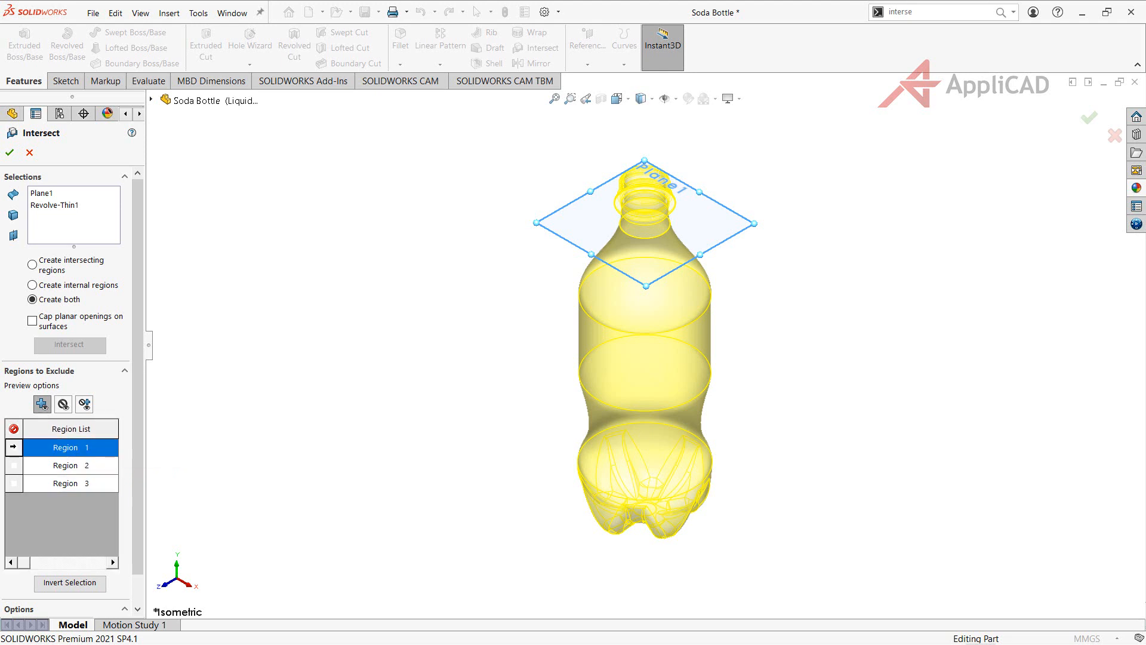
pyautogui.click(13, 447)
pyautogui.click(48, 464)
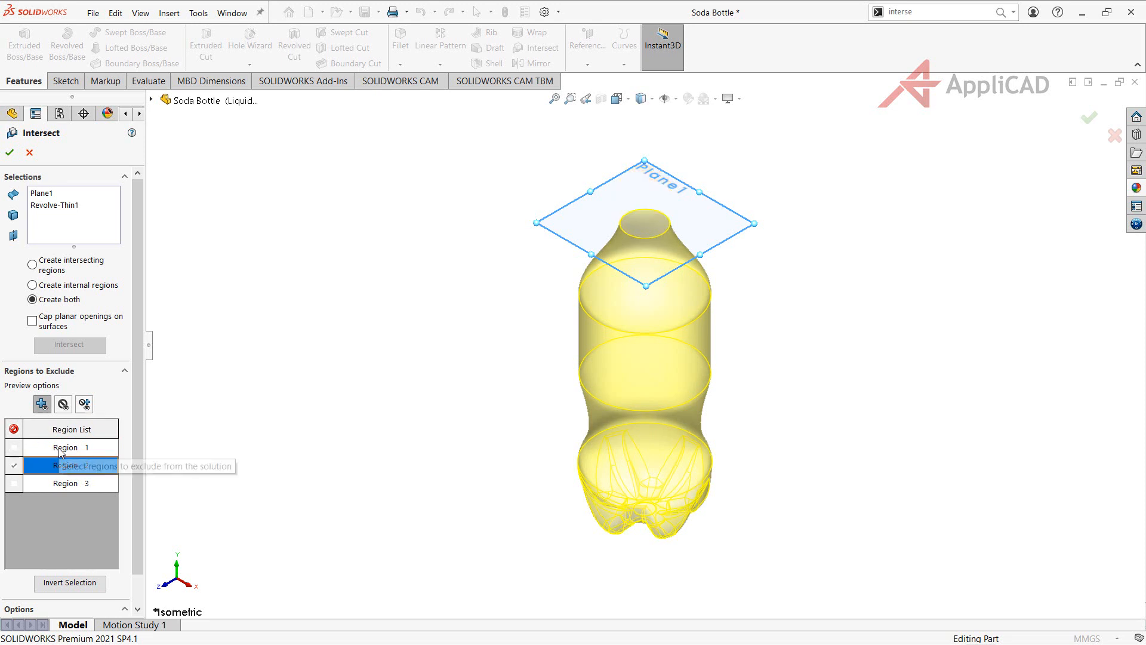
pyautogui.click(14, 448)
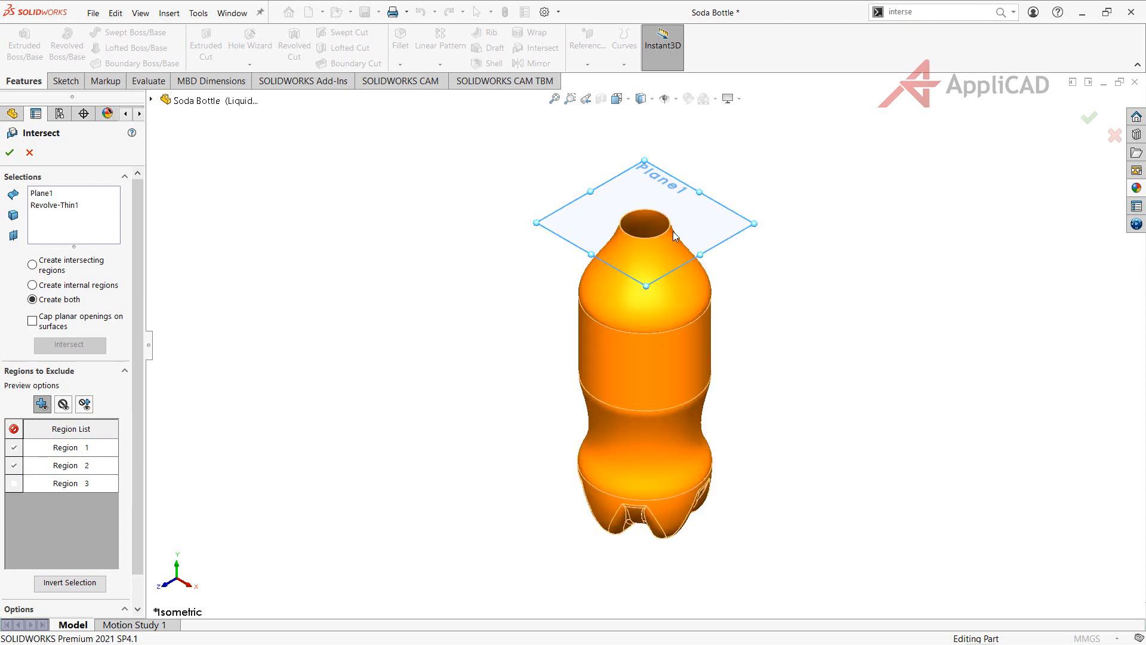
pyautogui.scroll(-5, 614, 249)
pyautogui.moveTo(614, 248); pyautogui.dragTo(635, 289, button='middle')
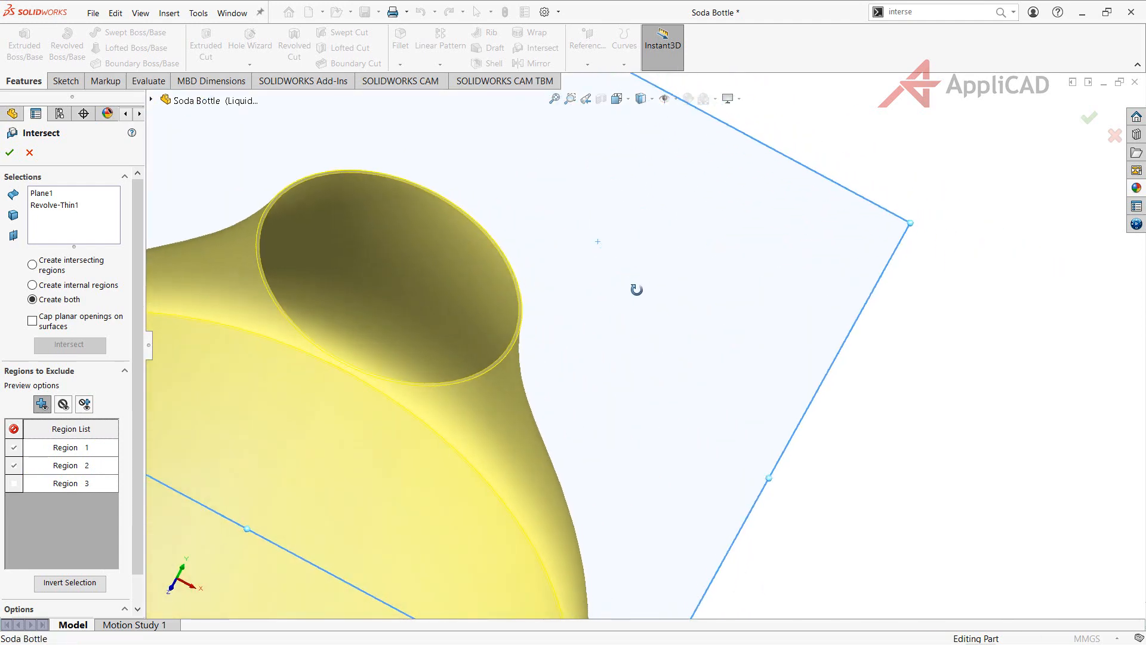
# Step: Exclude Region 3 from the intersection and include Region 2 again to preview the bottle neck alone
pyautogui.click(12, 466)
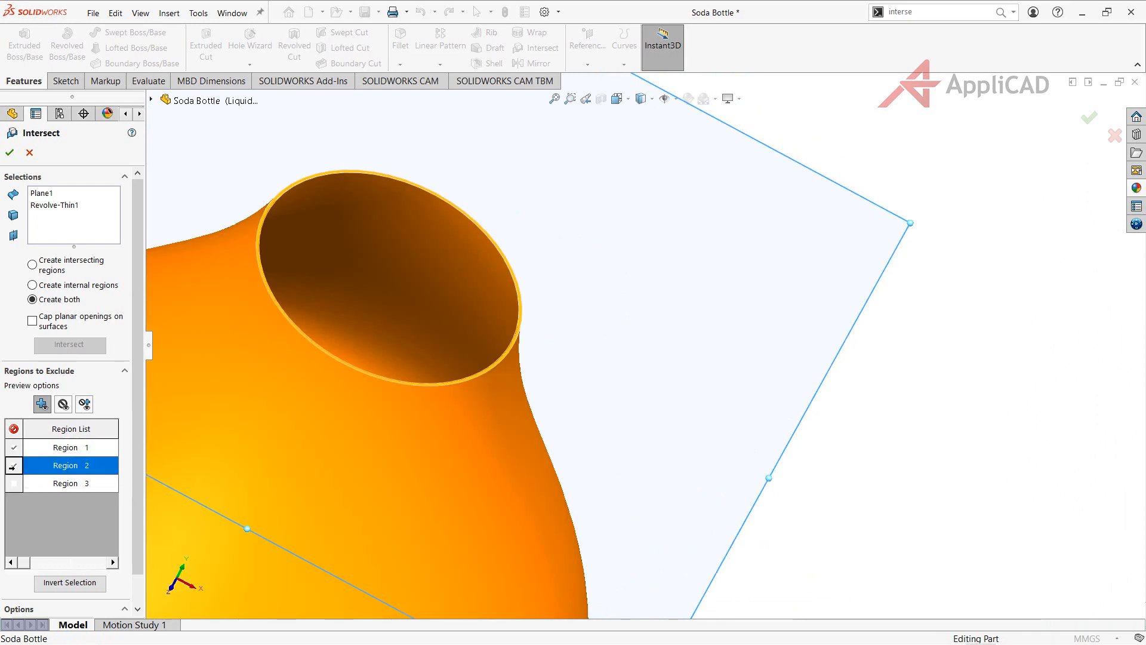
pyautogui.click(12, 484)
pyautogui.click(10, 483)
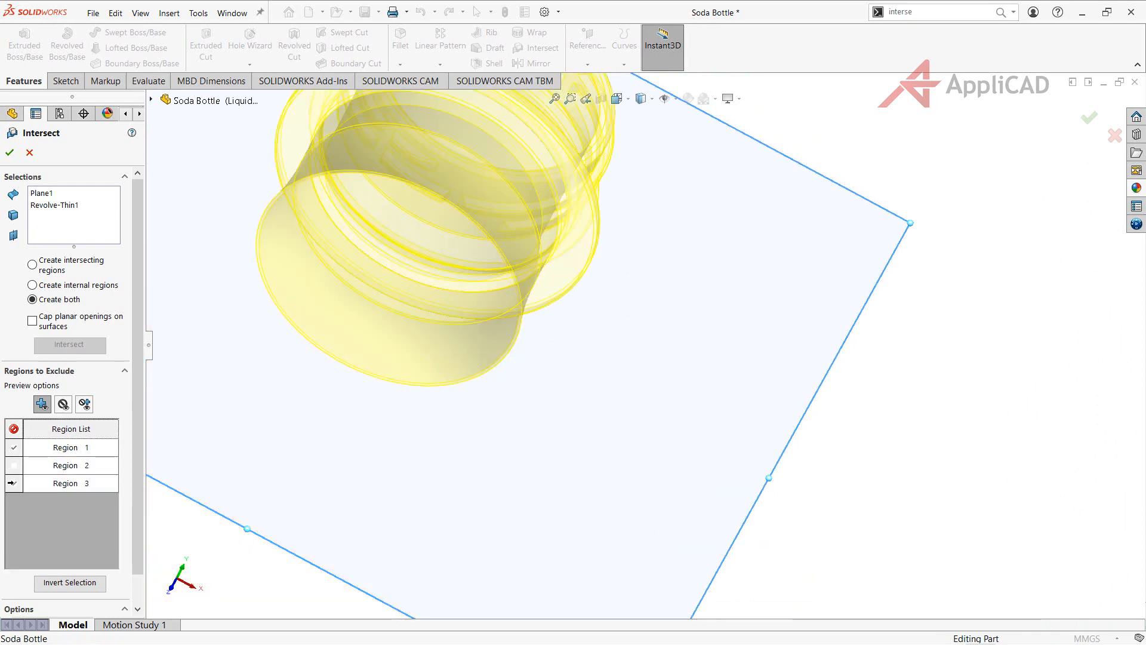
pyautogui.scroll(5, 352, 459)
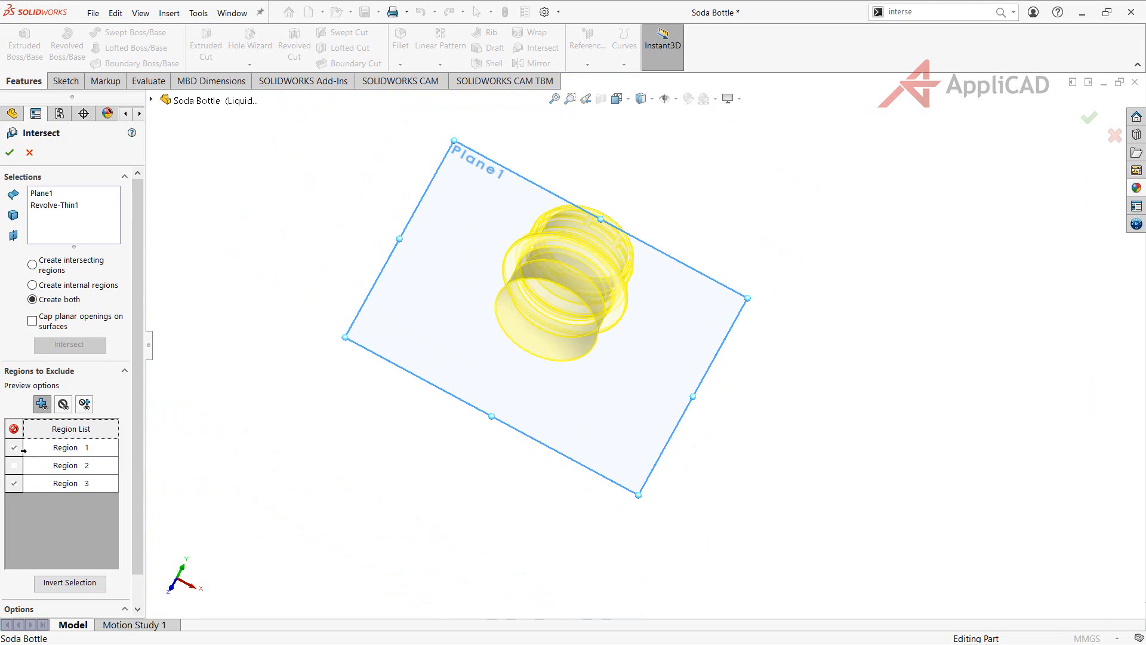
# Step: Include Region 1 and exclude Region 2 so only the internal liquid volume is kept, and create the Intersect feature
pyautogui.click(13, 447)
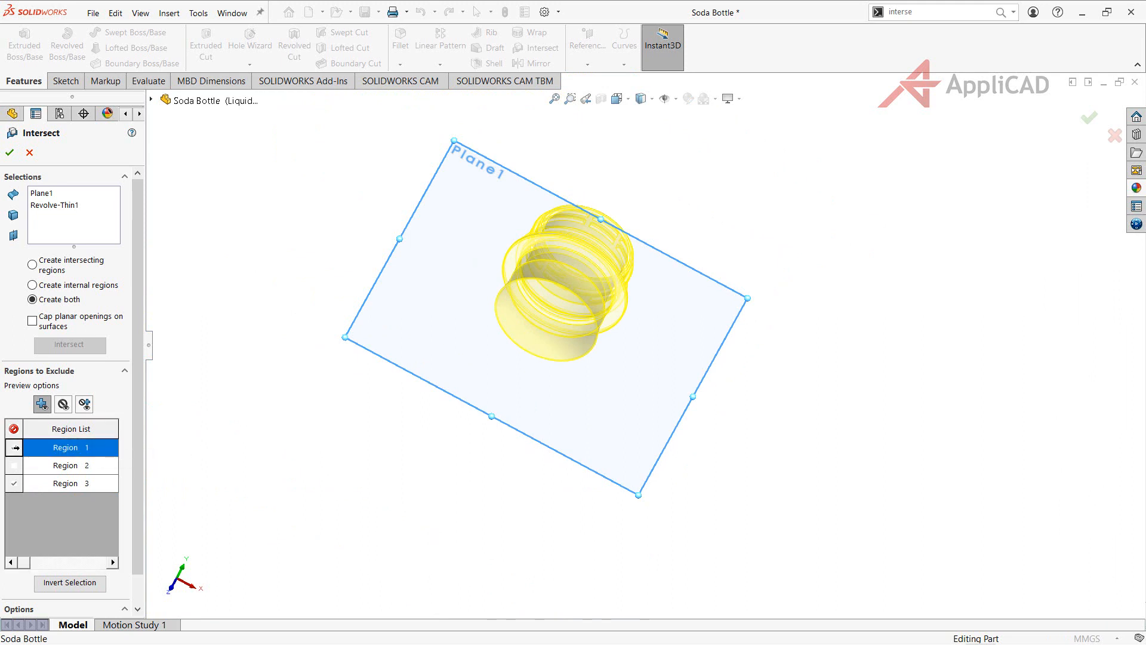
pyautogui.click(14, 464)
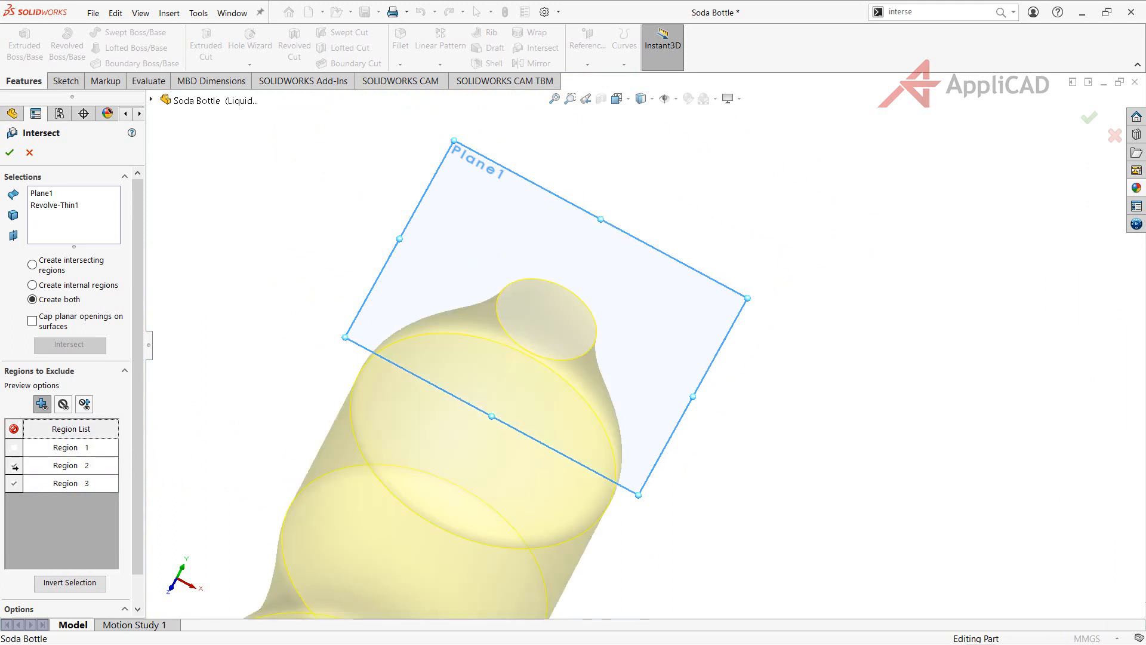
pyautogui.moveTo(320, 401); pyautogui.dragTo(358, 352, button='middle')
pyautogui.scroll(-5, 608, 292)
pyautogui.scroll(-3, 321, 306)
pyautogui.scroll(4, 309, 327)
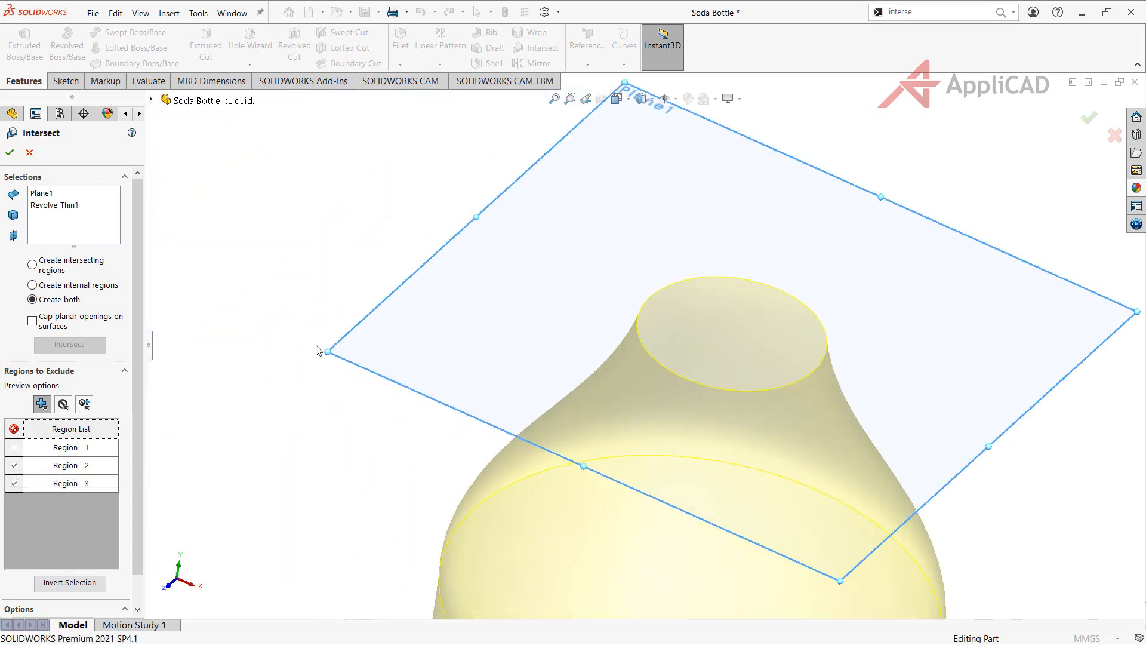
pyautogui.scroll(-5, 953, 346)
pyautogui.scroll(-5, 772, 303)
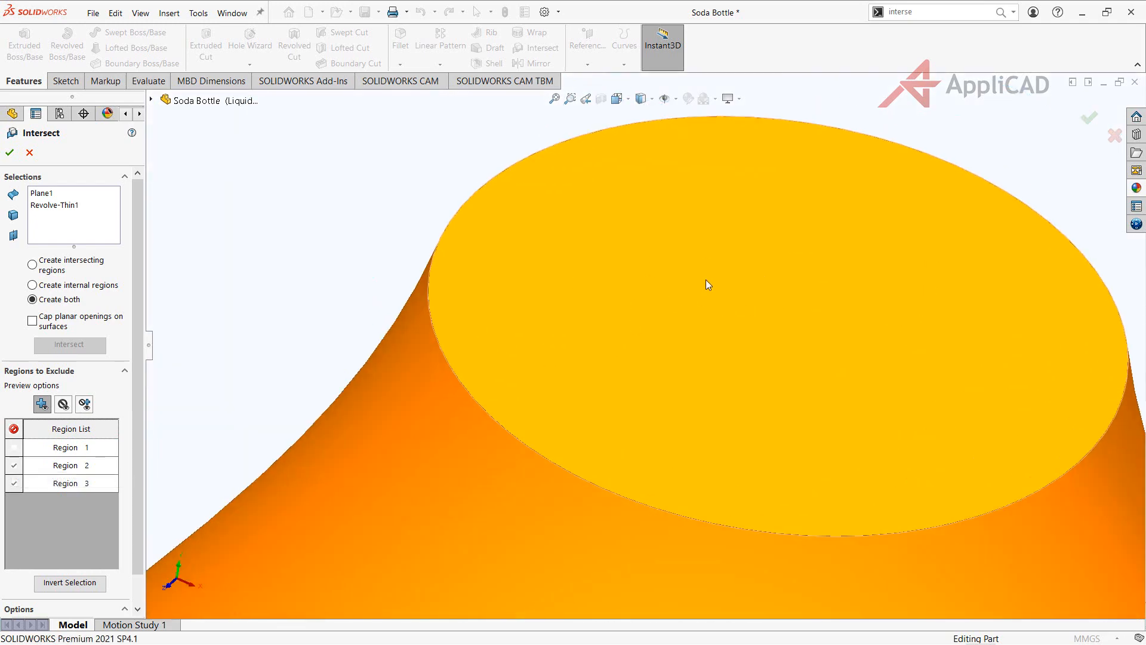
pyautogui.scroll(10, 705, 279)
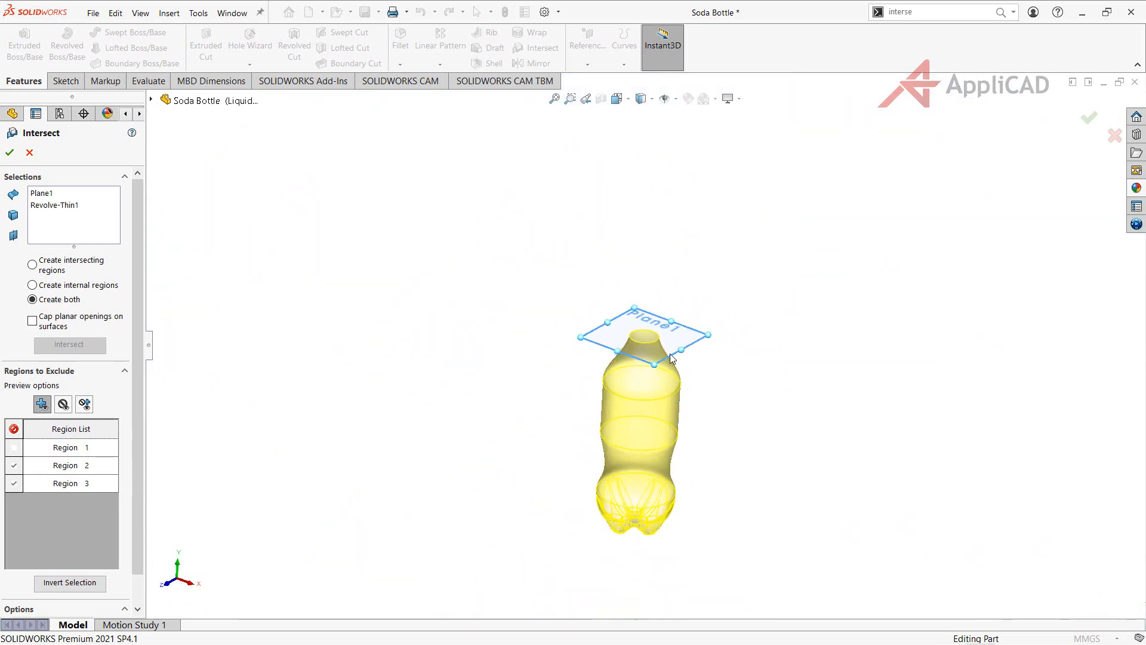
pyautogui.scroll(-4, 668, 471)
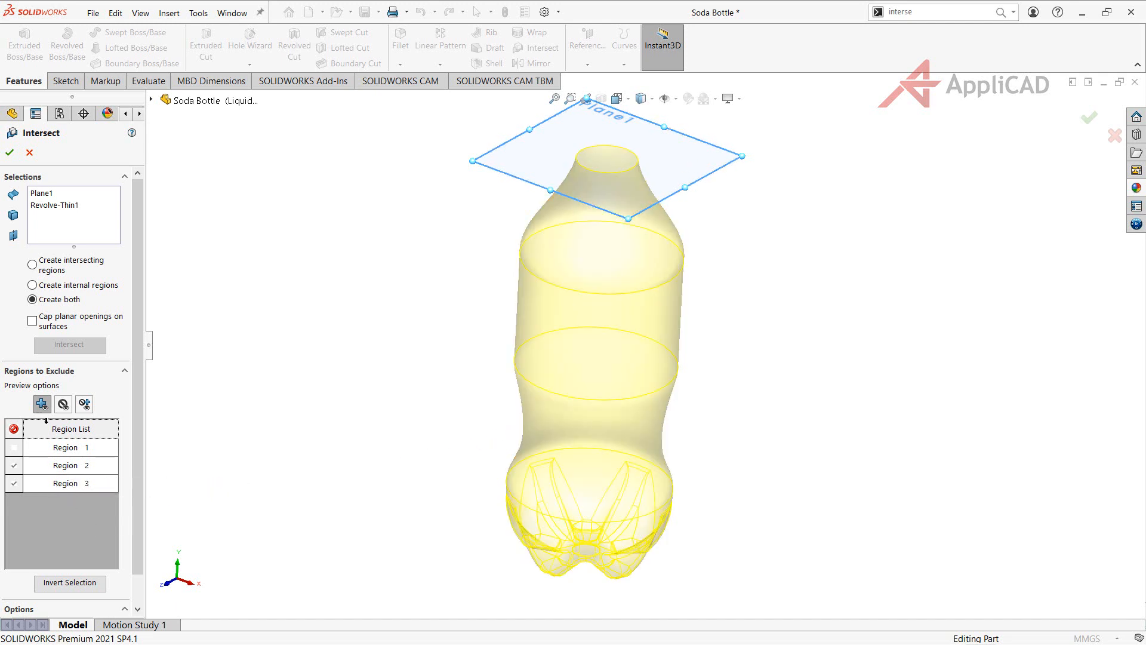
pyautogui.click(9, 152)
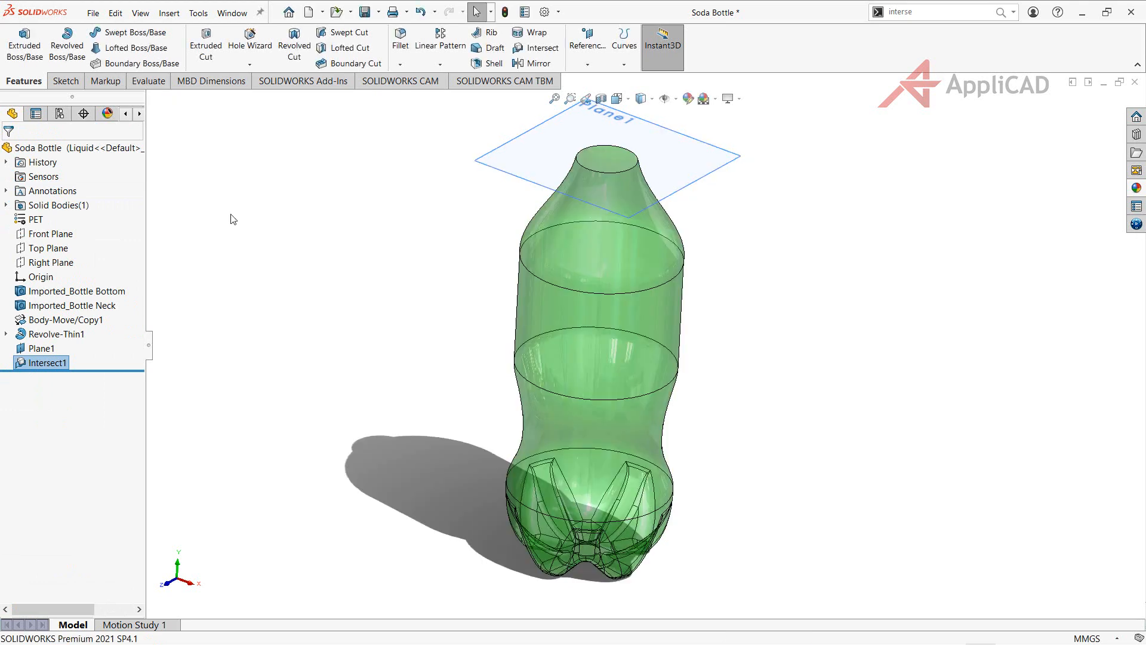
# Step: Hide Plane1 at the liquid's top surface and inspect the liquid body from several angles
pyautogui.click(671, 153)
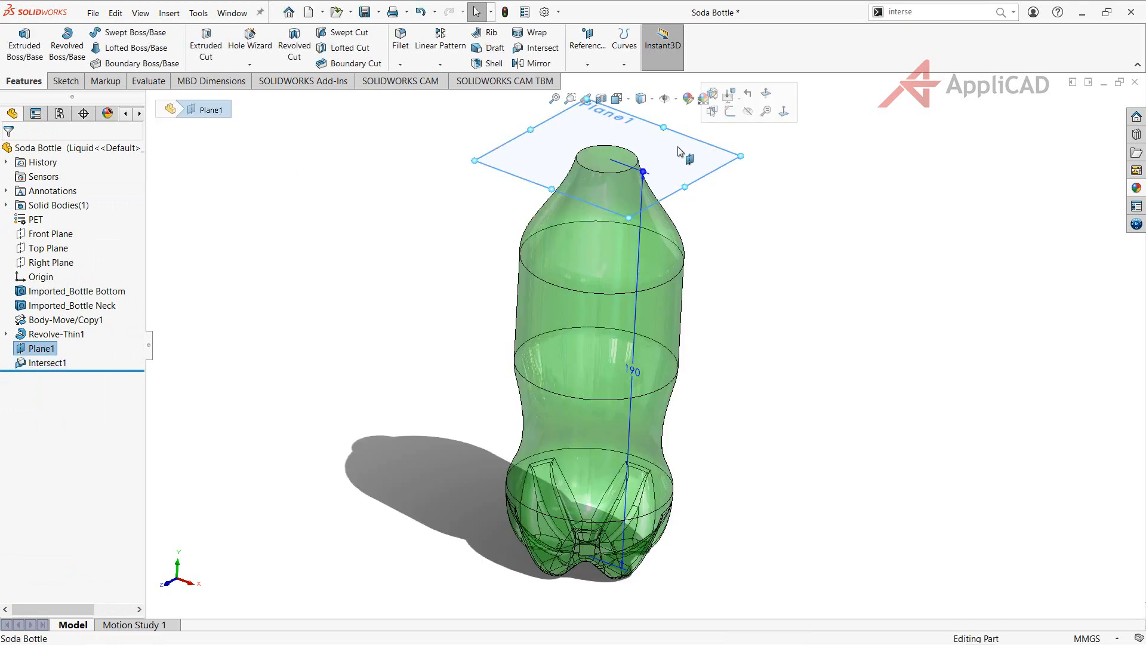
pyautogui.click(745, 119)
pyautogui.moveTo(704, 241); pyautogui.dragTo(692, 178, button='middle')
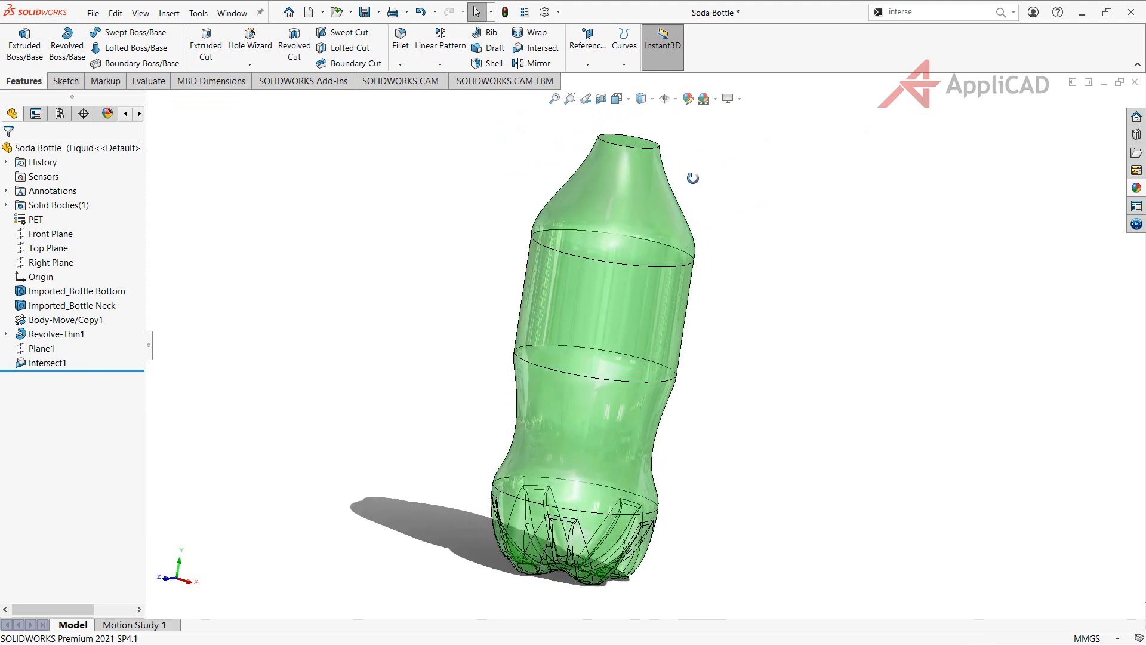
pyautogui.moveTo(607, 138); pyautogui.dragTo(465, 270, button='middle')
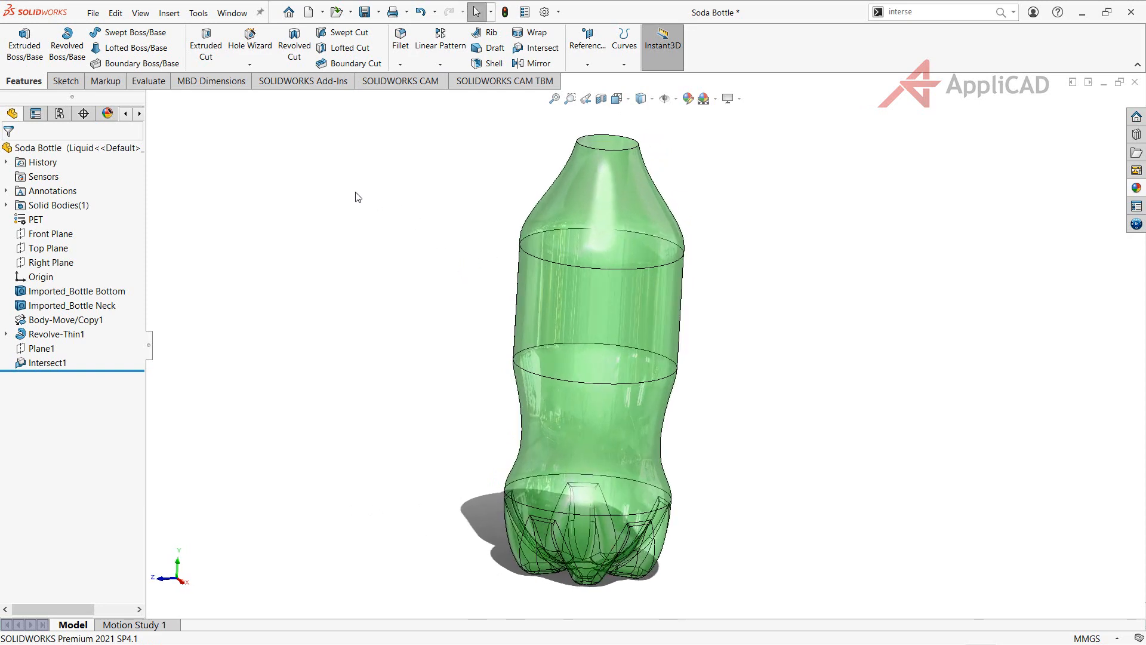
# Step: Check the liquid body's mass and volume in Mass Properties, then restore the isometric view
pyautogui.click(156, 83)
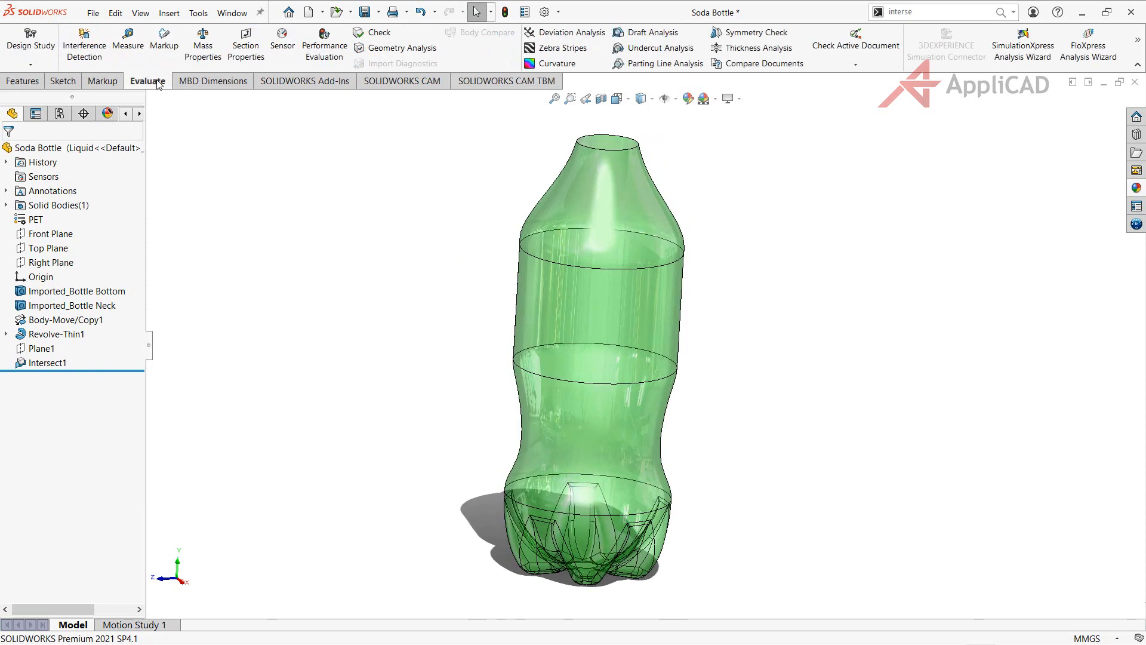
pyautogui.click(203, 40)
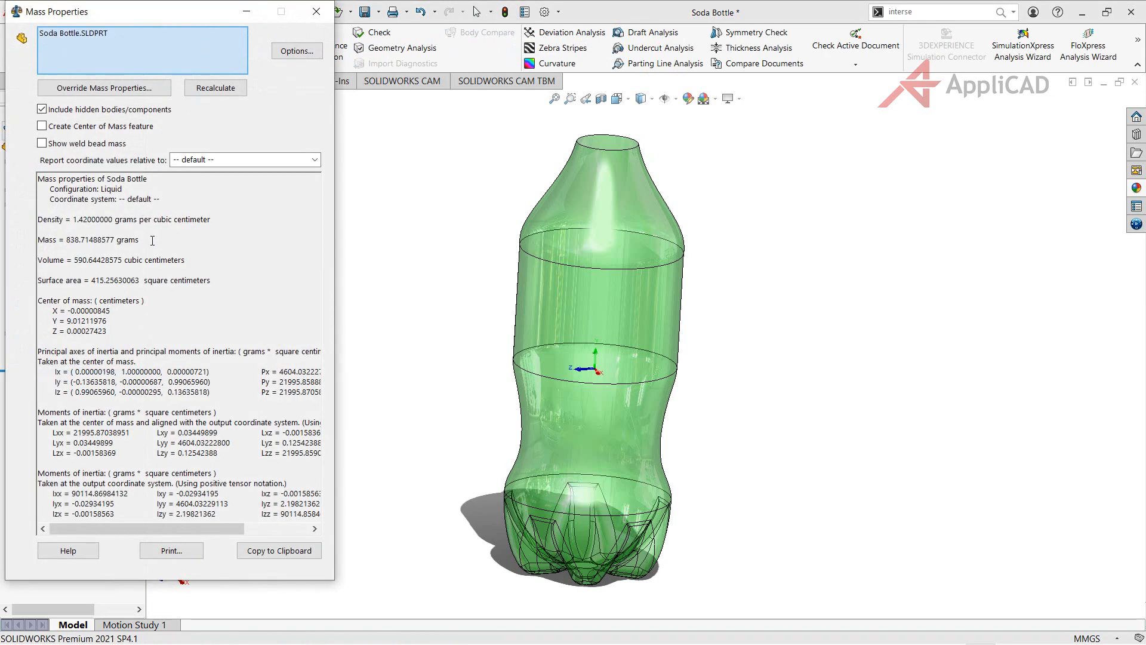
pyautogui.moveTo(140, 240); pyautogui.dragTo(44, 241)
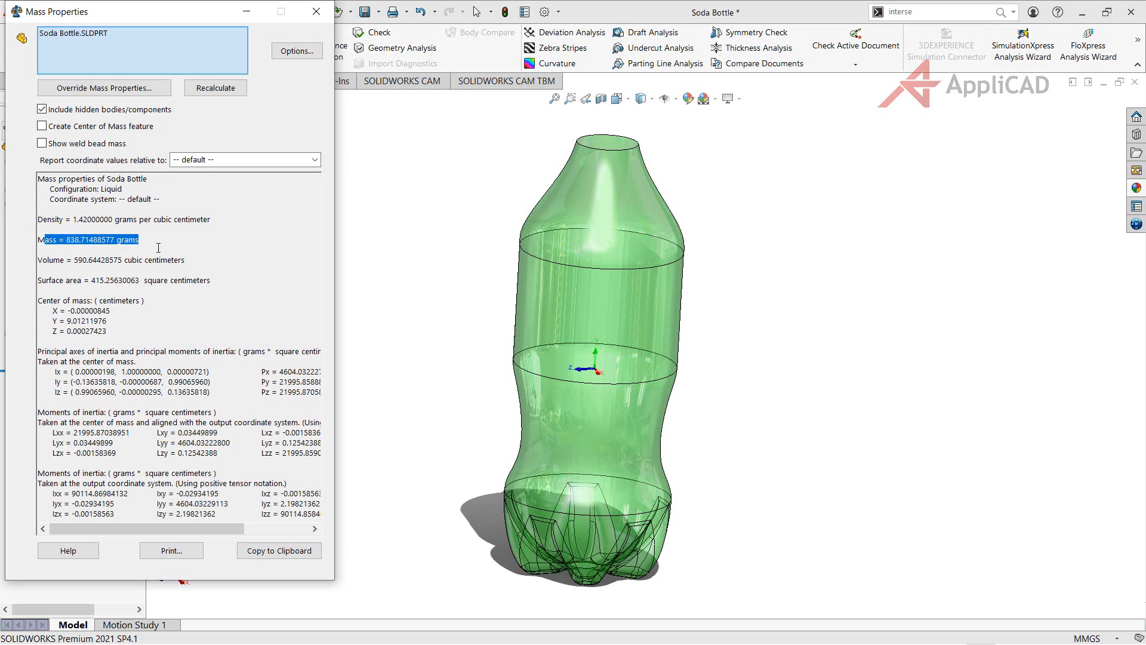
pyautogui.moveTo(159, 19); pyautogui.dragTo(277, 37)
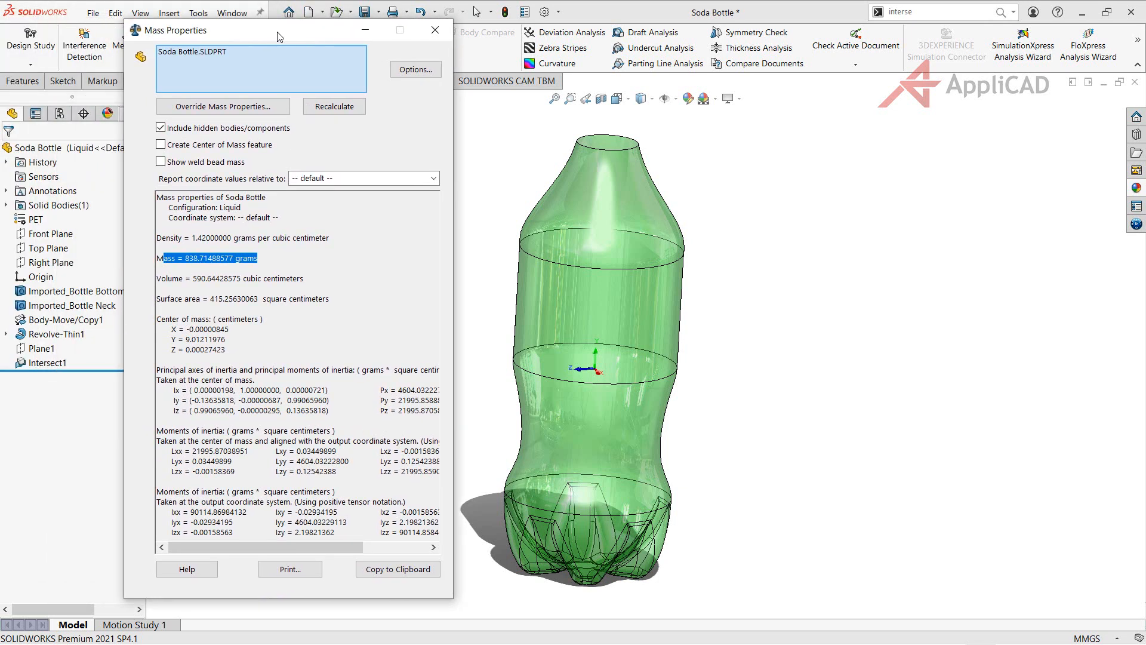
pyautogui.click(207, 287)
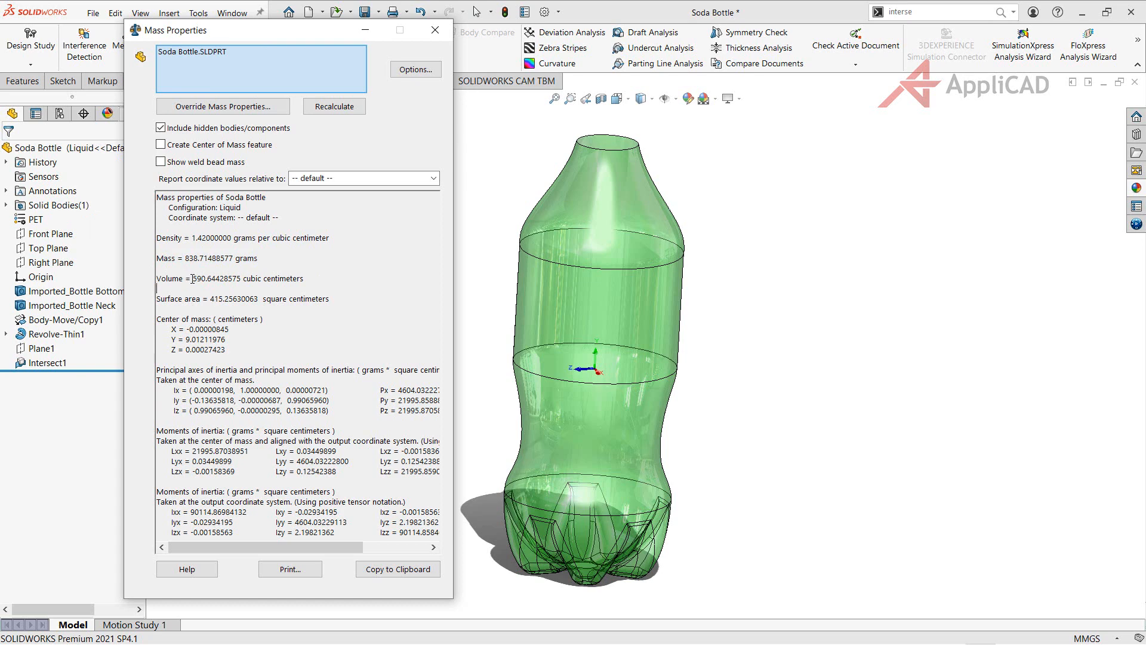
pyautogui.moveTo(193, 280); pyautogui.dragTo(243, 279)
pyautogui.keyDown('shift'); pyautogui.click(320, 277); pyautogui.keyUp('shift')
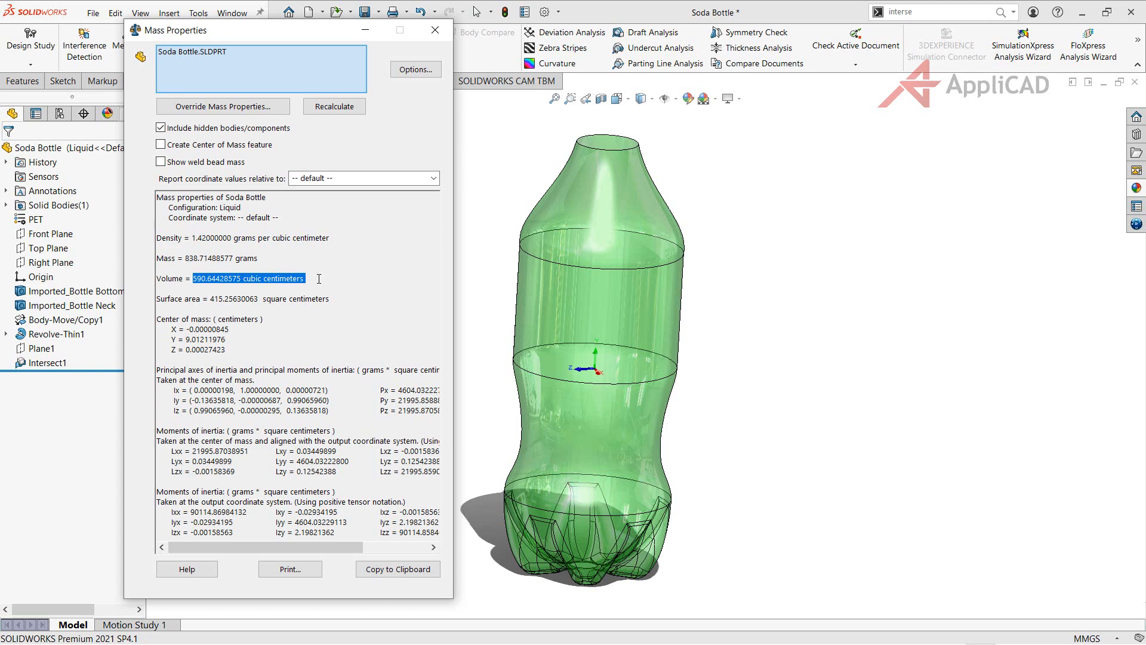
pyautogui.click(435, 30)
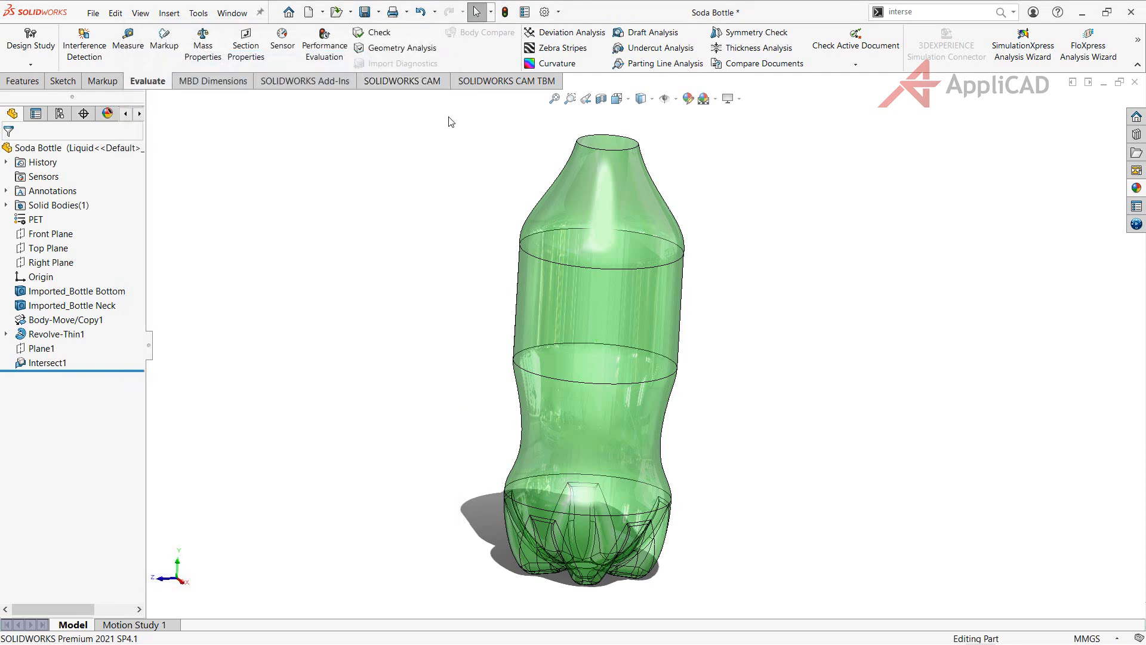
pyautogui.click(23, 83)
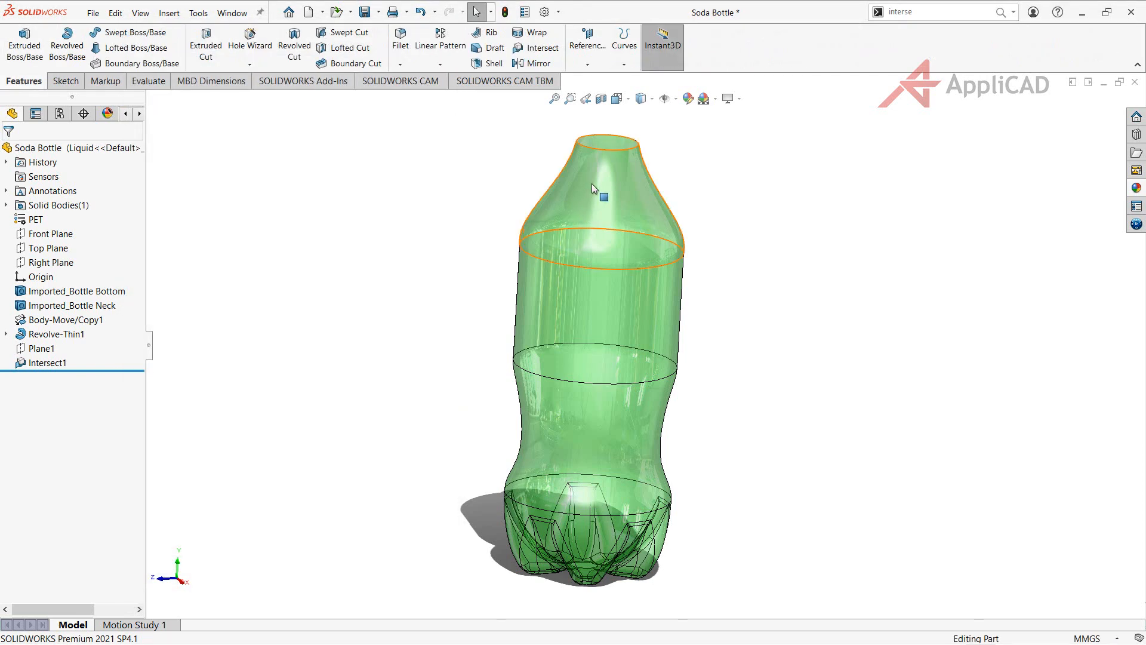
pyautogui.hotkey('ctrl', '7')
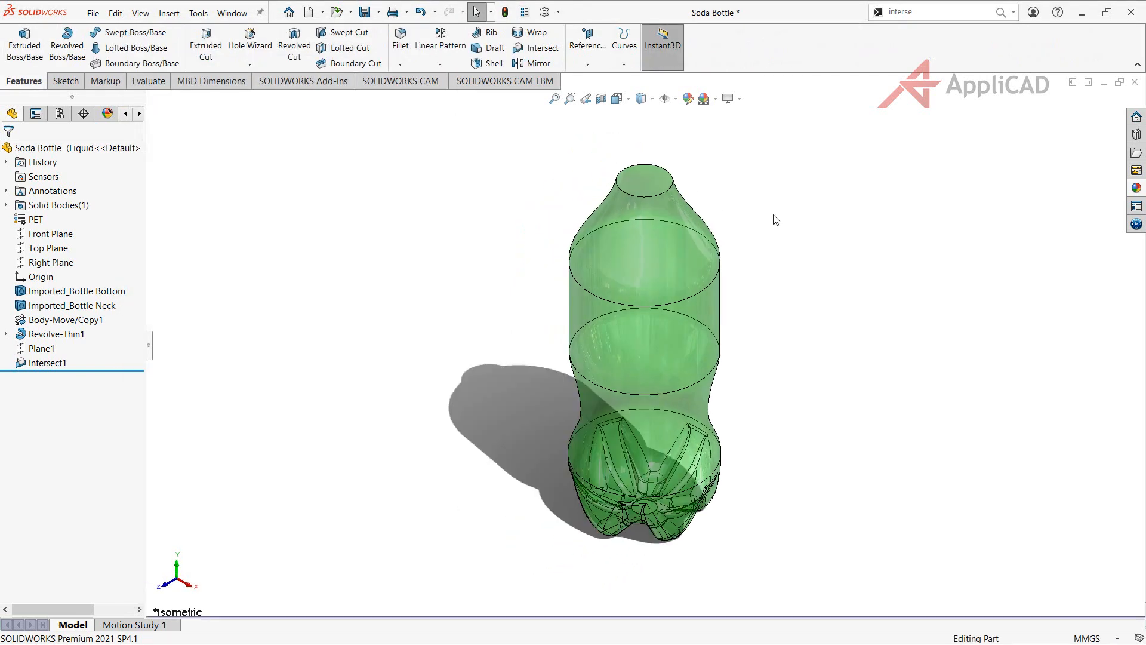